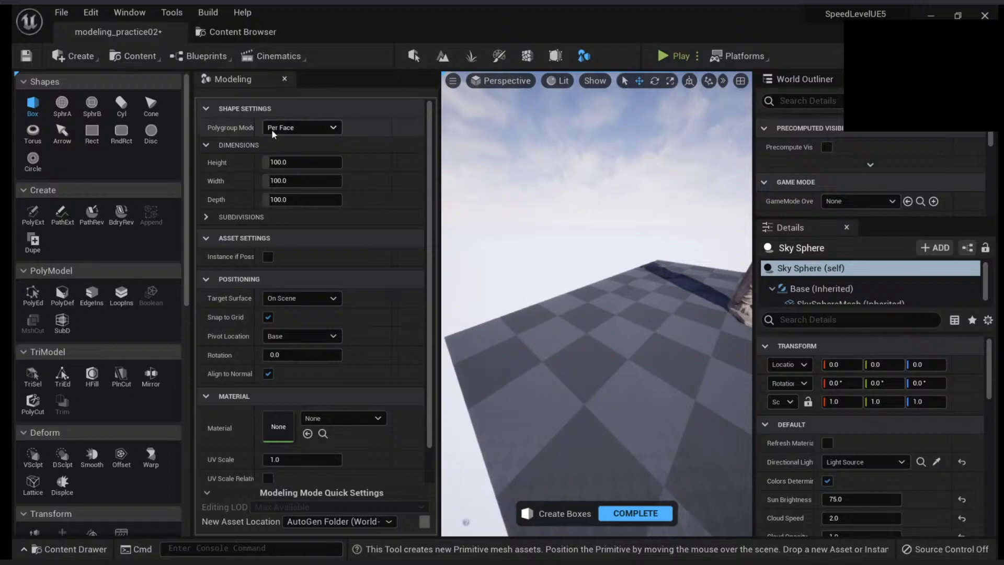
- Compare the settings of the two sphere tools and Extrude Polygon with those of the Box tool, ending on Box
left_click(62, 104)
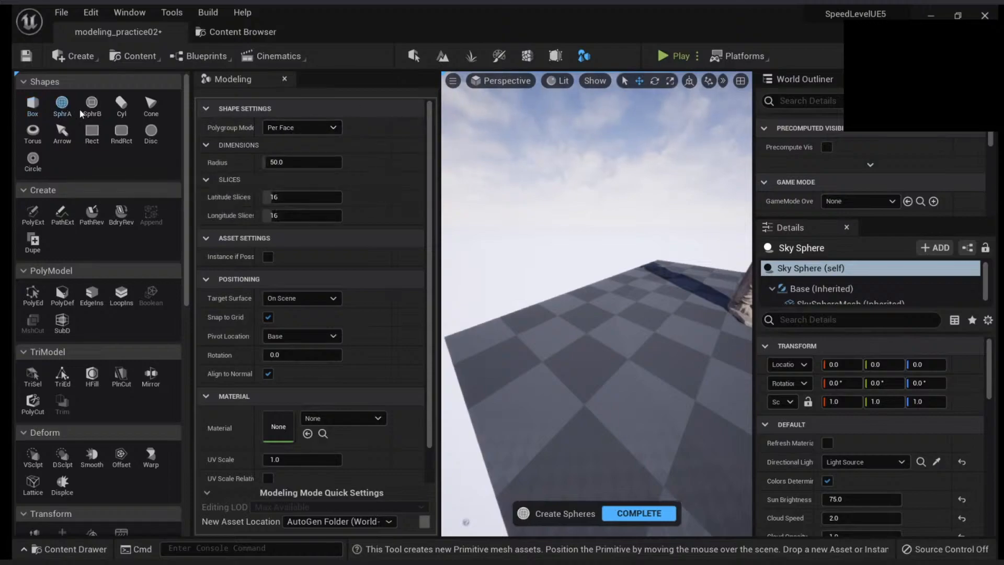
left_click(92, 104)
left_click(42, 109)
left_click(33, 214)
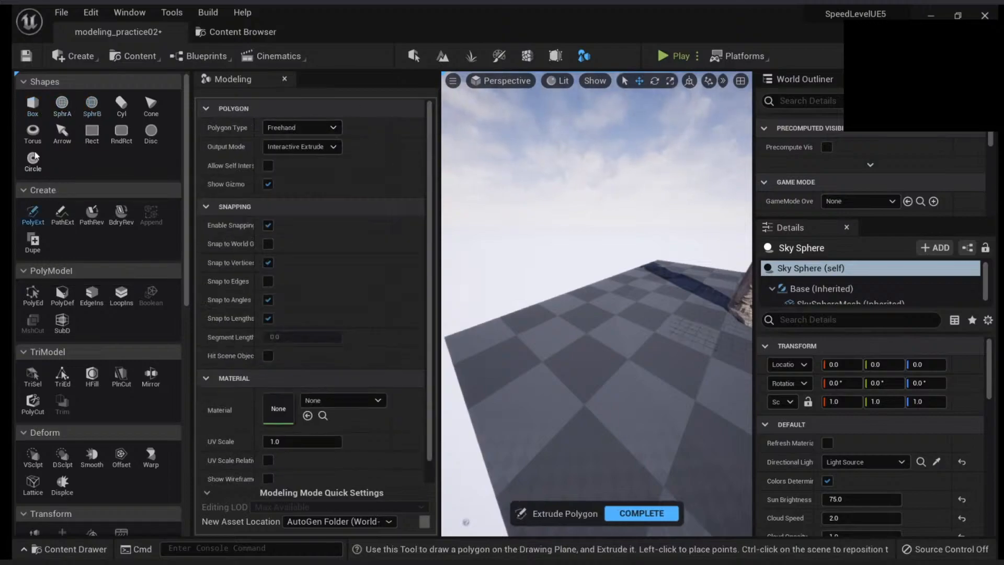
left_click(42, 110)
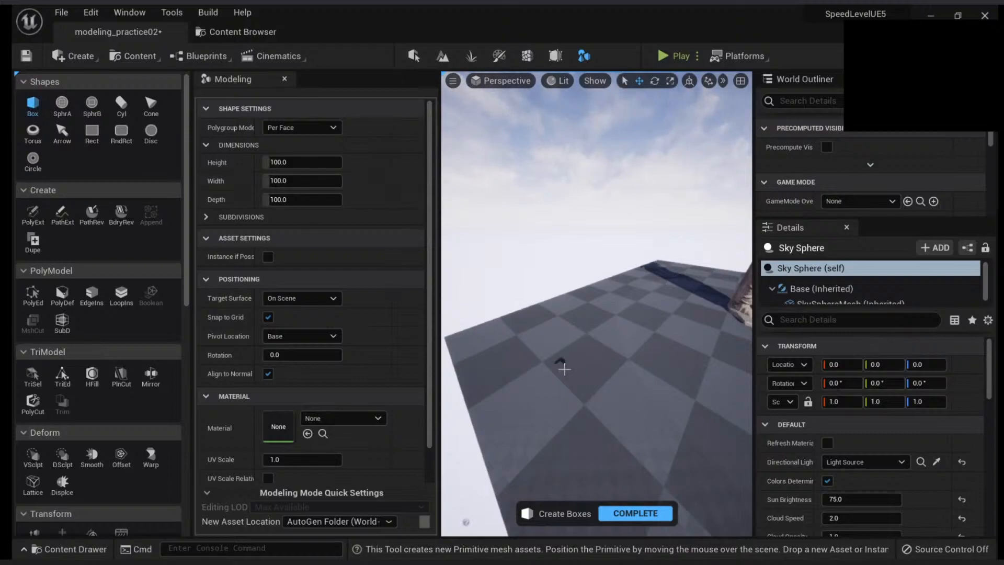
- Set the new box's dimensions to about 432 high, 196 wide and 100 deep
key("w")
right_click_drag(565, 368, 611, 360)
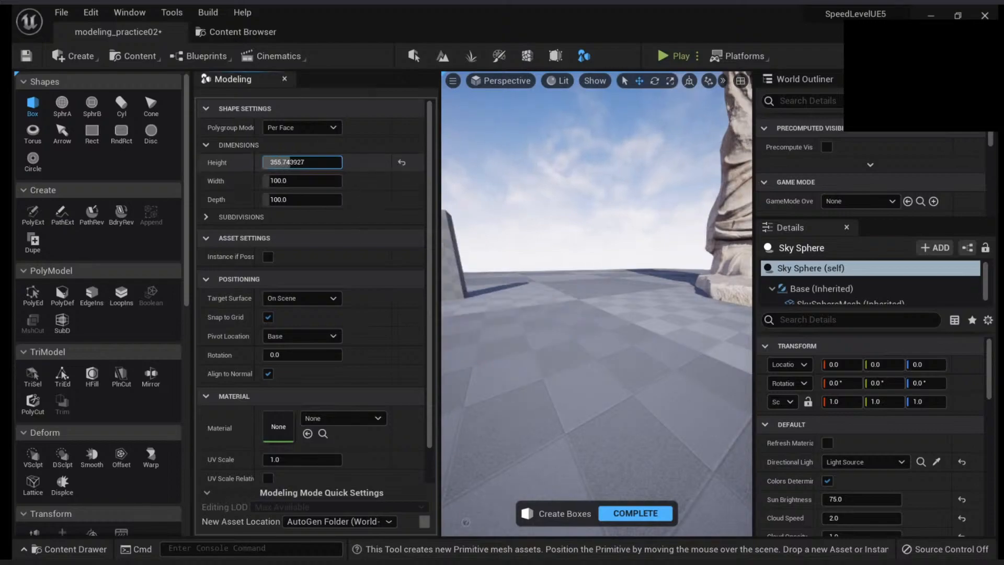
left_click_drag(286, 181, 313, 163)
mouse_move(294, 201)
left_mouse_down()
mouse_move(320, 201)
mouse_move(296, 200)
left_mouse_up()
right_click_drag(565, 397, 567, 361)
key("s")
key("w")
key("s")
- Set the box's subdivisions to height 12, width 22 and depth 8 while previewing the mesh in wireframe
left_click(207, 217)
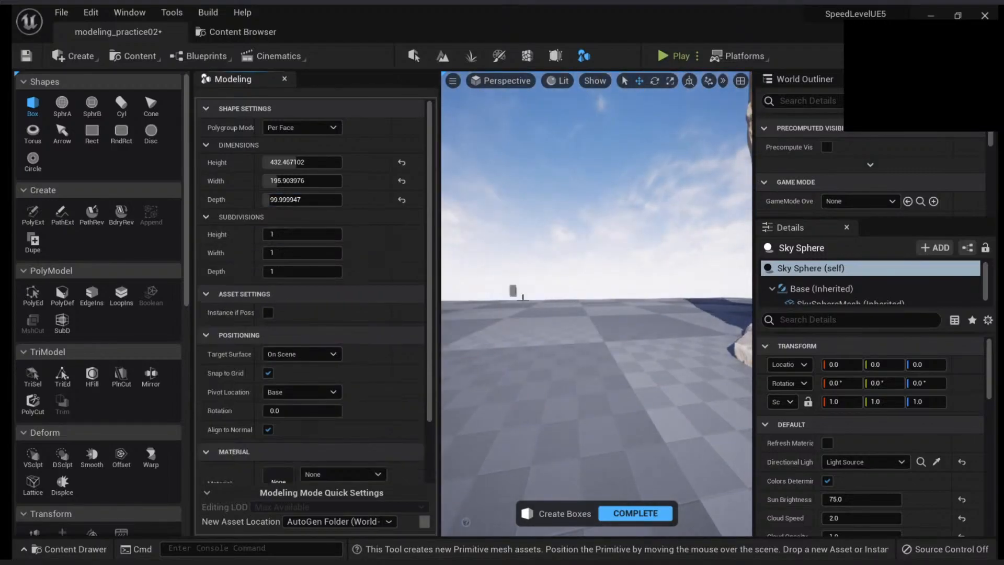
right_click_drag(523, 298, 489, 255)
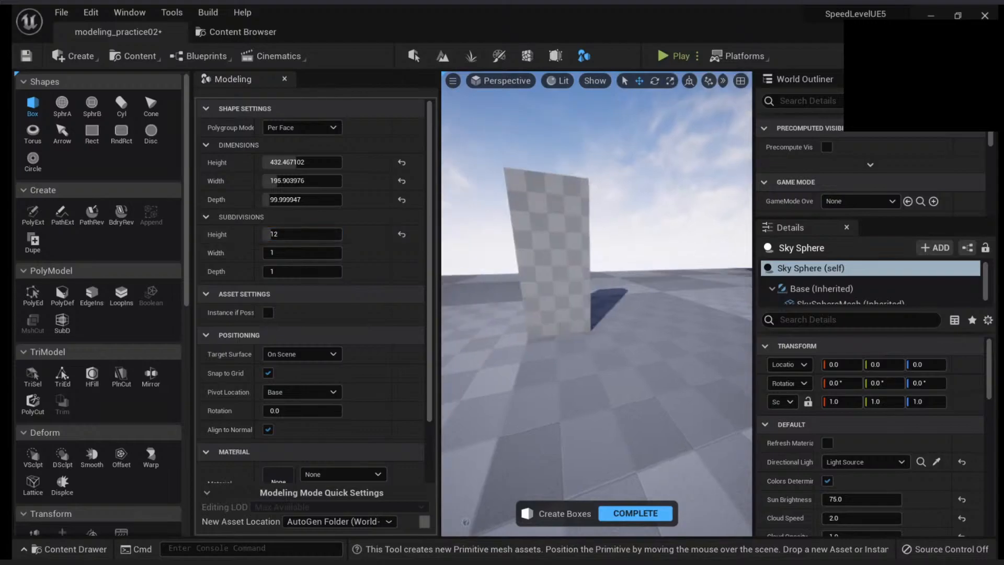
key("alt+2")
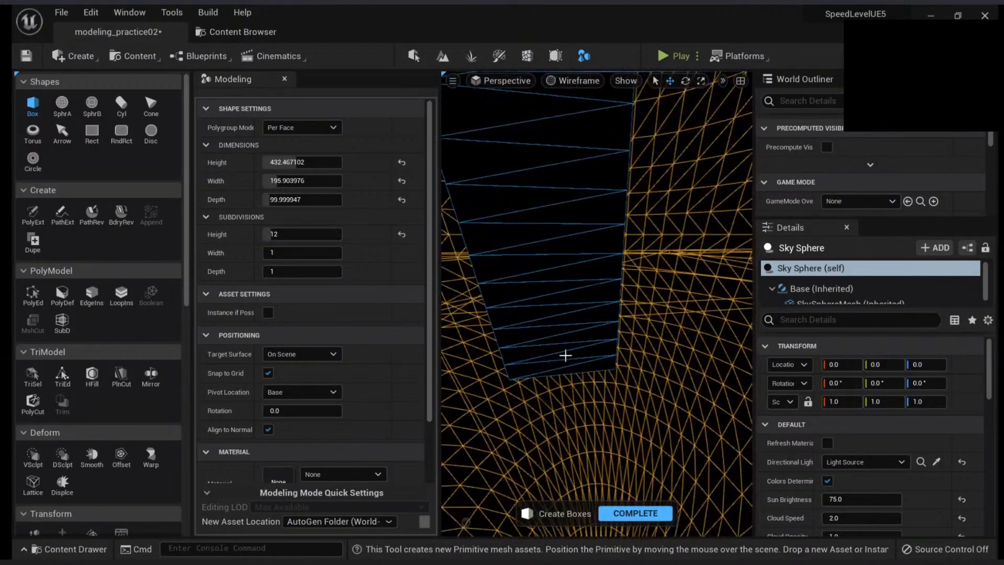
mouse_move(323, 252)
left_mouse_down()
mouse_move(314, 252)
mouse_move(333, 270)
mouse_move(322, 271)
left_mouse_up()
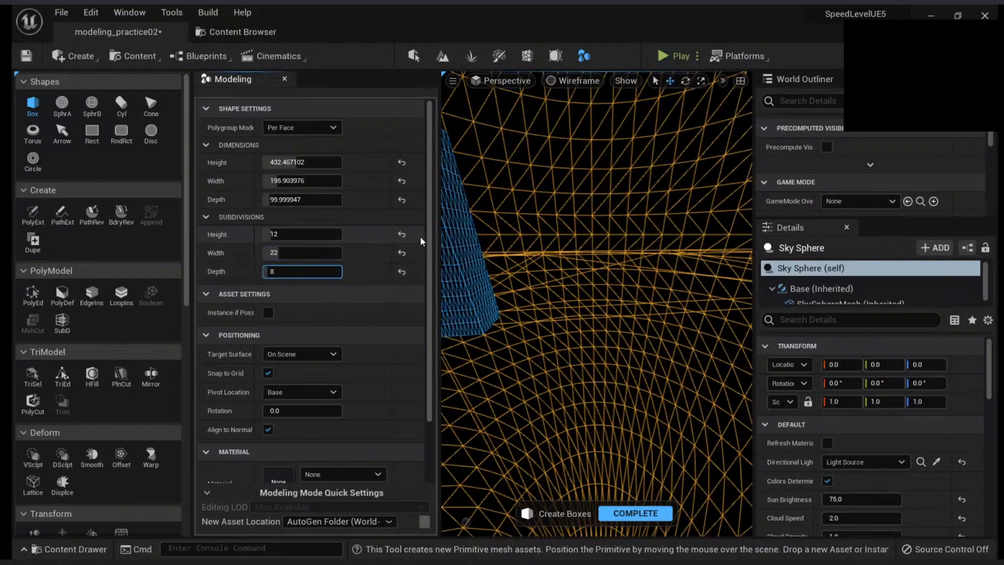
- Reset the box's height, width and depth subdivisions to 1 and switch the viewport back to Lit
left_click(402, 234)
left_click(401, 252)
left_click(402, 272)
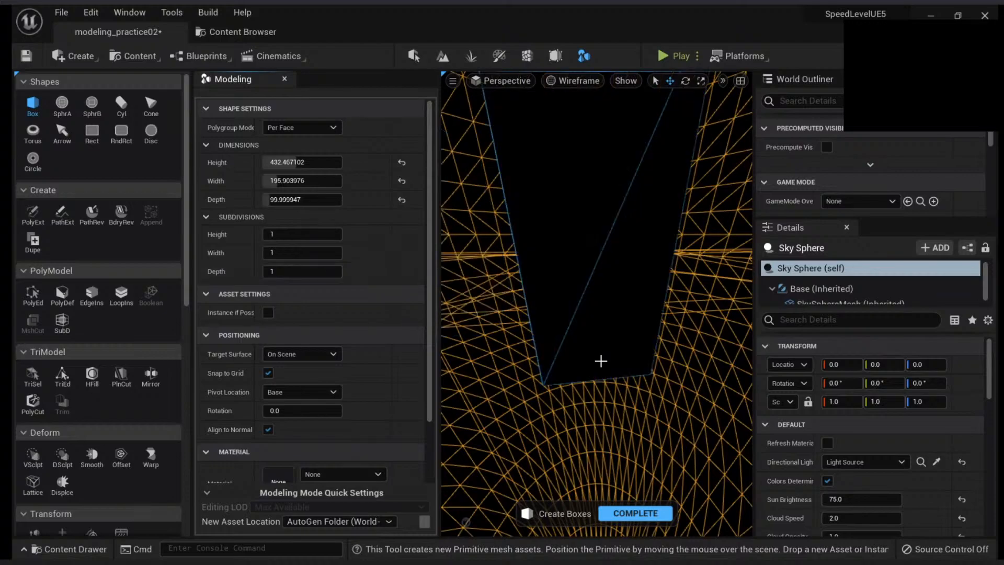
key("alt+4")
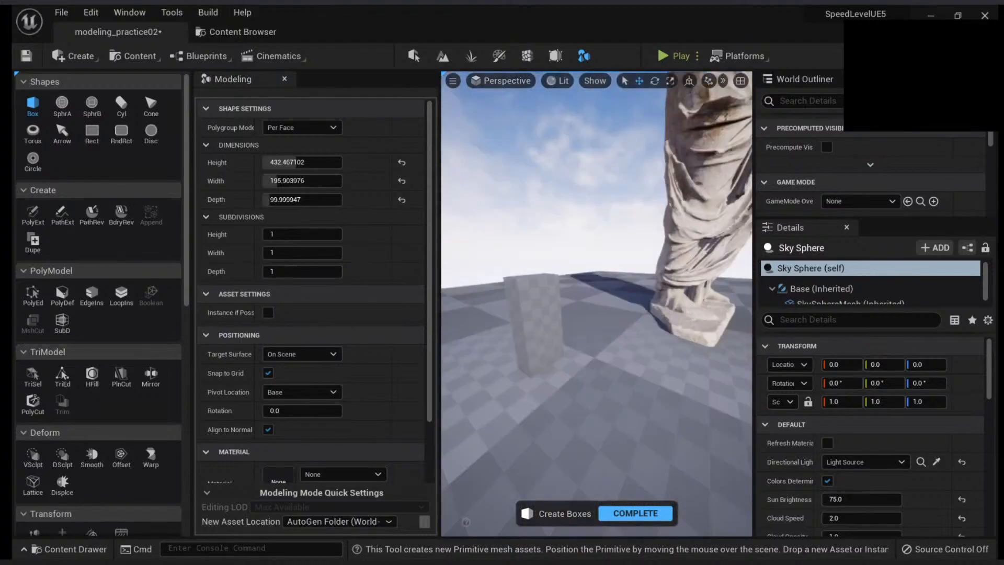
- Examine how the box preview orients itself to the statue's surfaces from its base up to its head
right_click_drag(600, 359, 660, 331)
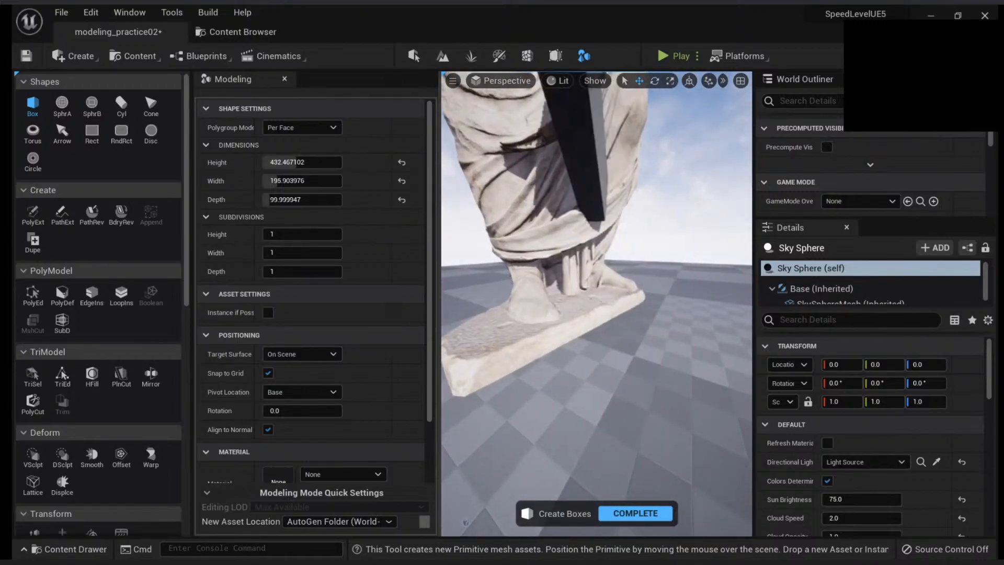
right_click_drag(585, 201, 591, 179)
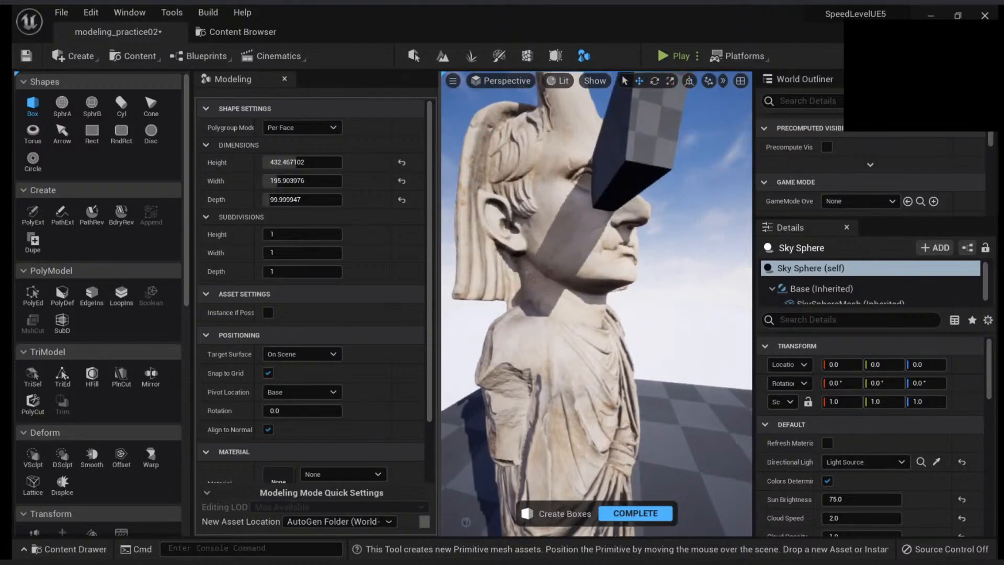
right_click_drag(599, 188, 580, 214)
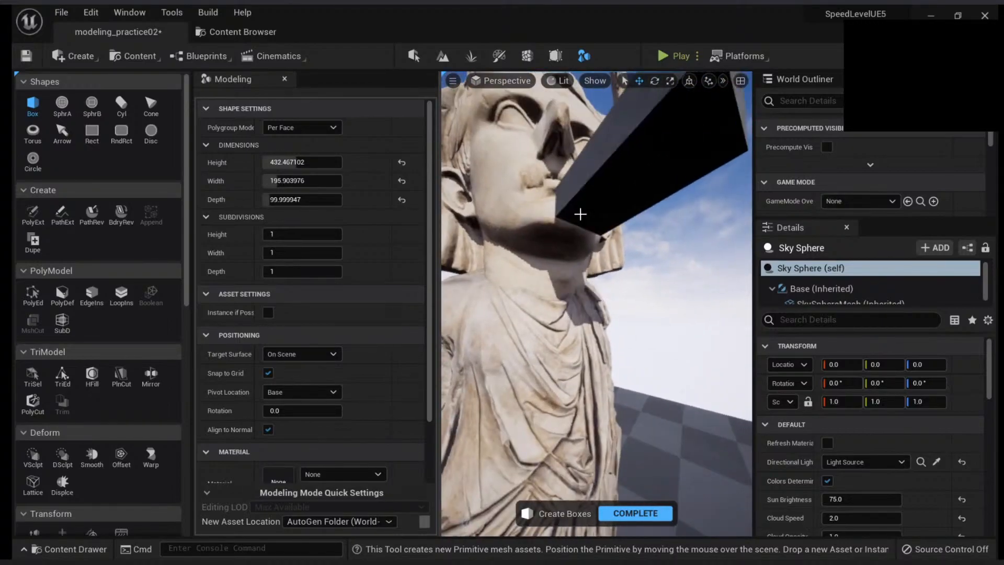
- Turn off Align to Normal for the box and check its upright placement around the statue's head
left_click(268, 429)
right_click_drag(556, 229, 661, 312)
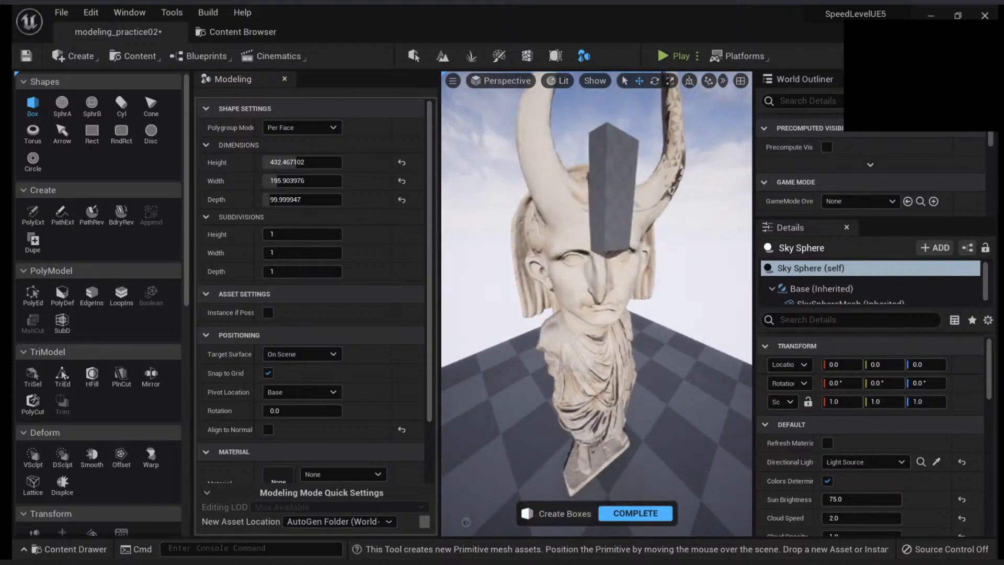
right_click_drag(609, 254, 720, 243)
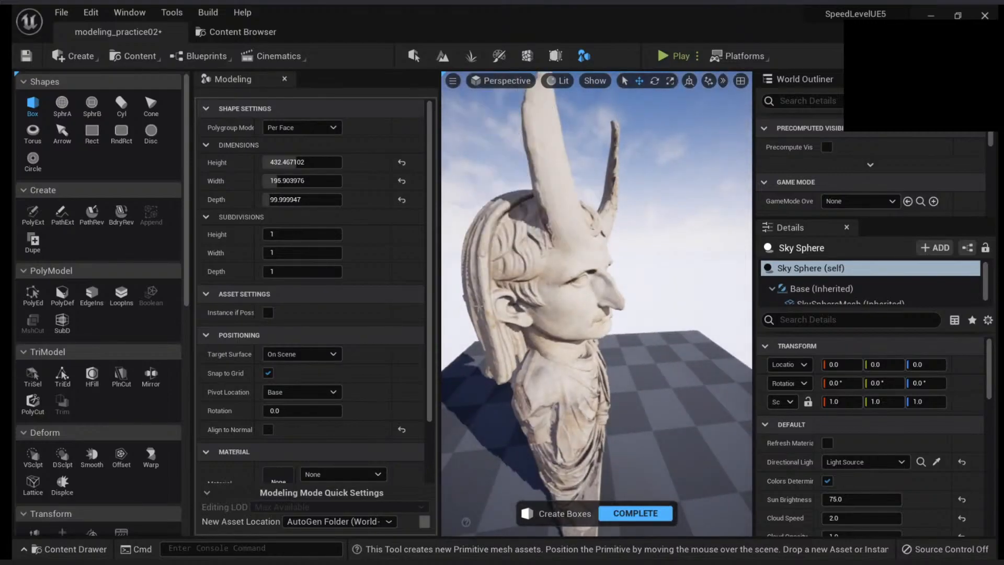
right_click_drag(550, 239, 468, 236)
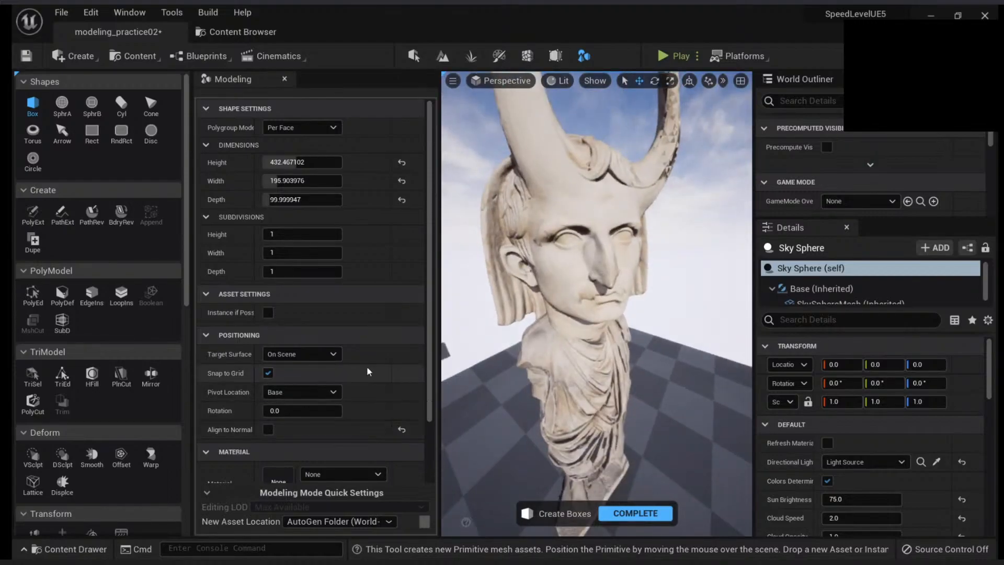
right_click_drag(561, 341, 470, 340)
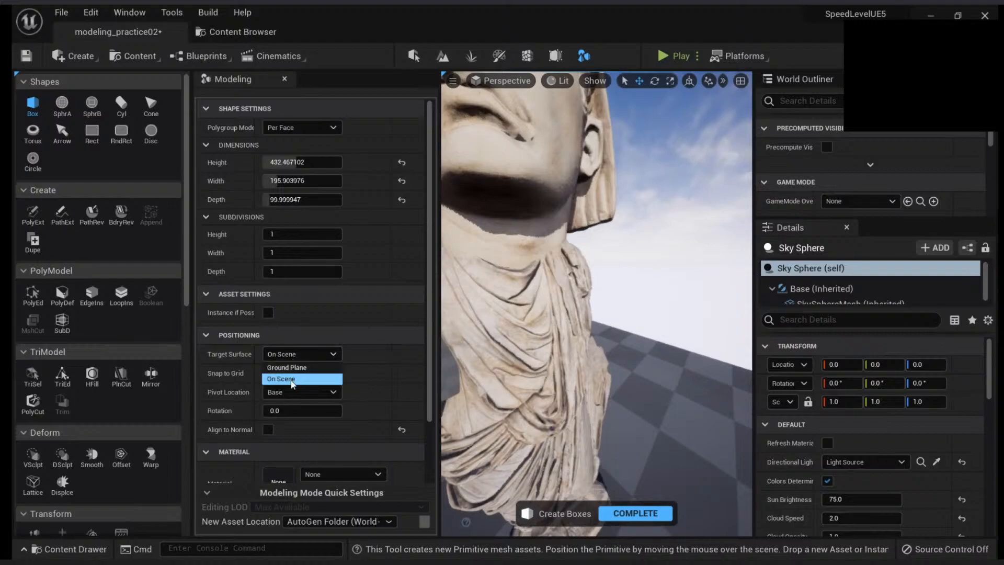
right_click_drag(545, 287, 564, 223)
right_click_drag(537, 284, 562, 246)
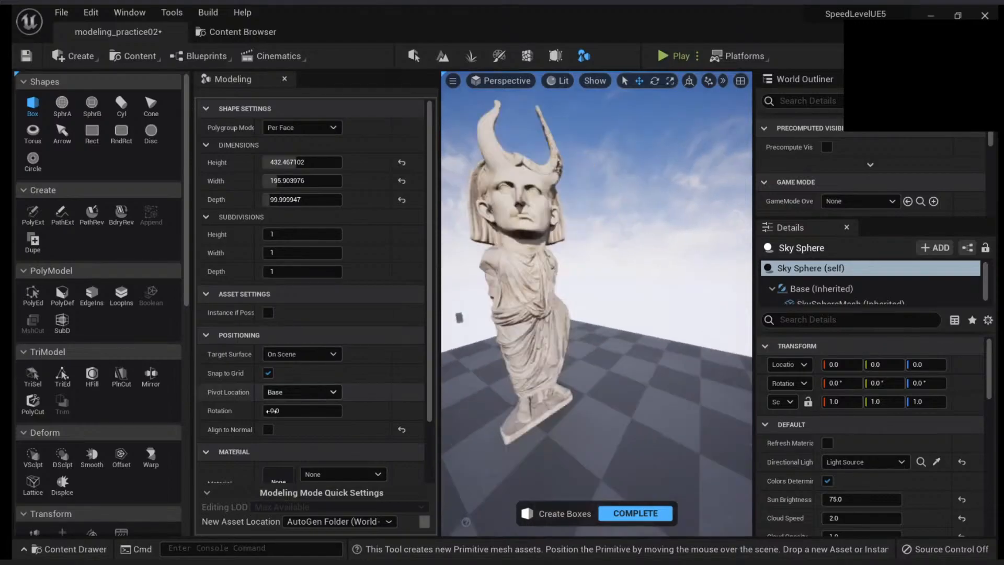
- Set the box's target surface to Ground Plane and preview it beyond the floor's edge in unlit and wireframe views
left_click(301, 354)
left_click(304, 370)
right_click_drag(613, 412, 559, 356)
key("alt+3")
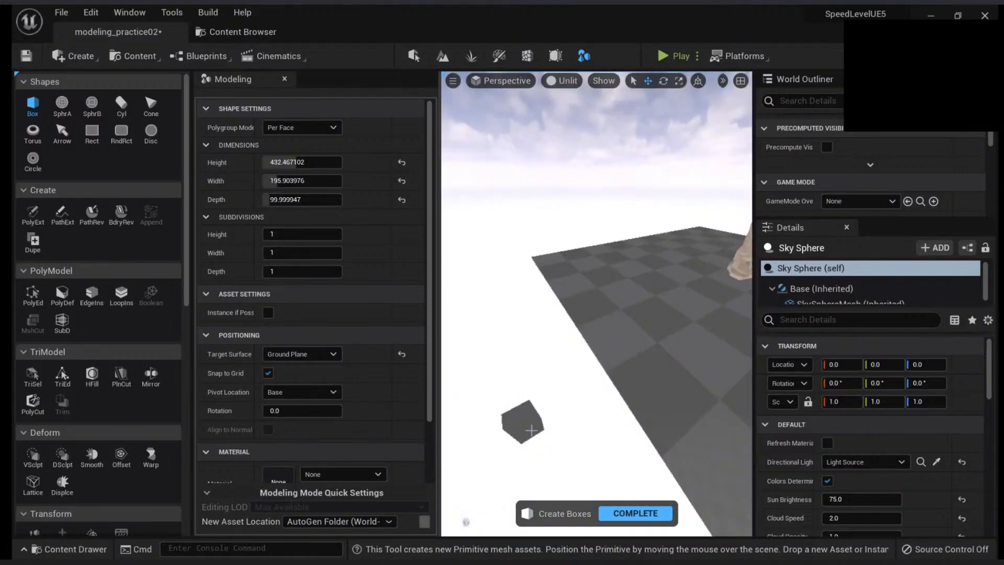
key("alt+2")
key("alt+4")
- Examine the box's ground-plane placement around the statue, comparing the unlit and lit views
right_click_drag(558, 394, 640, 413)
key("w")
key("s")
key("w")
key("alt+3")
key("s")
key("alt+4")
key("w")
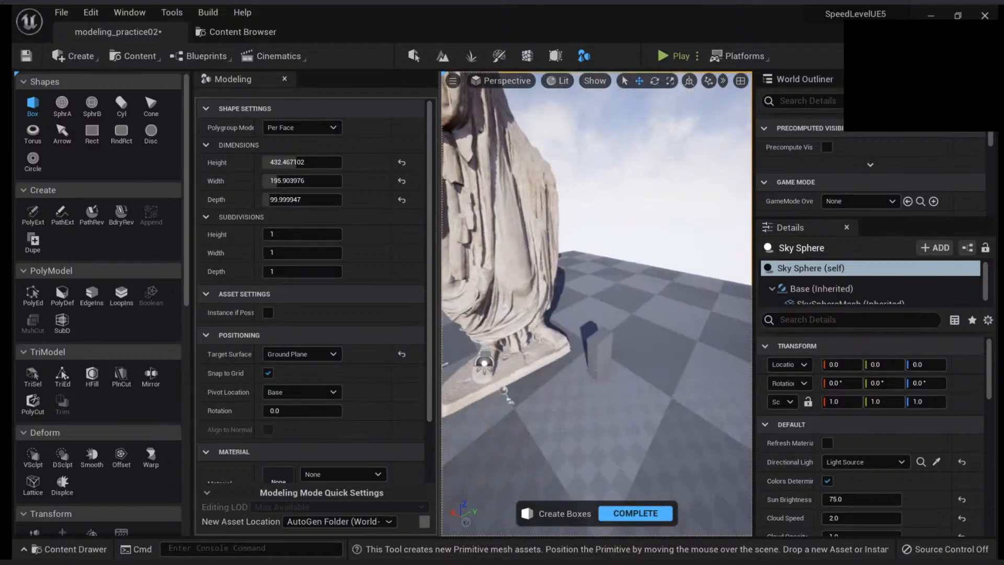
- Try the Instance if Possible option for the new box and switch it off again
left_click(269, 312)
right_click_drag(685, 406, 580, 408)
key("d")
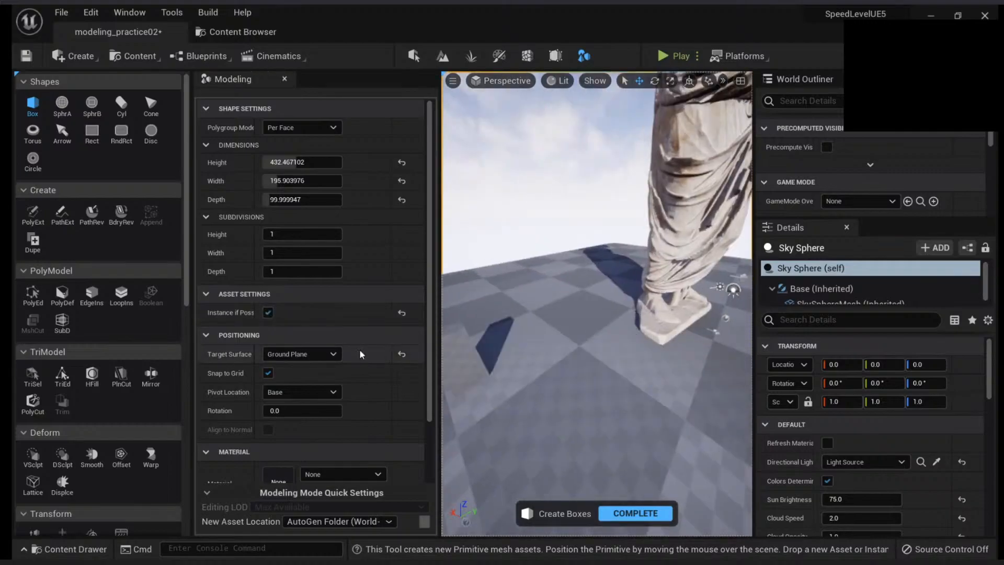
left_click(268, 314)
- Set the target surface to On Scene, place the box on the floor near the statue and complete the tool
left_click(291, 357)
left_click(280, 378)
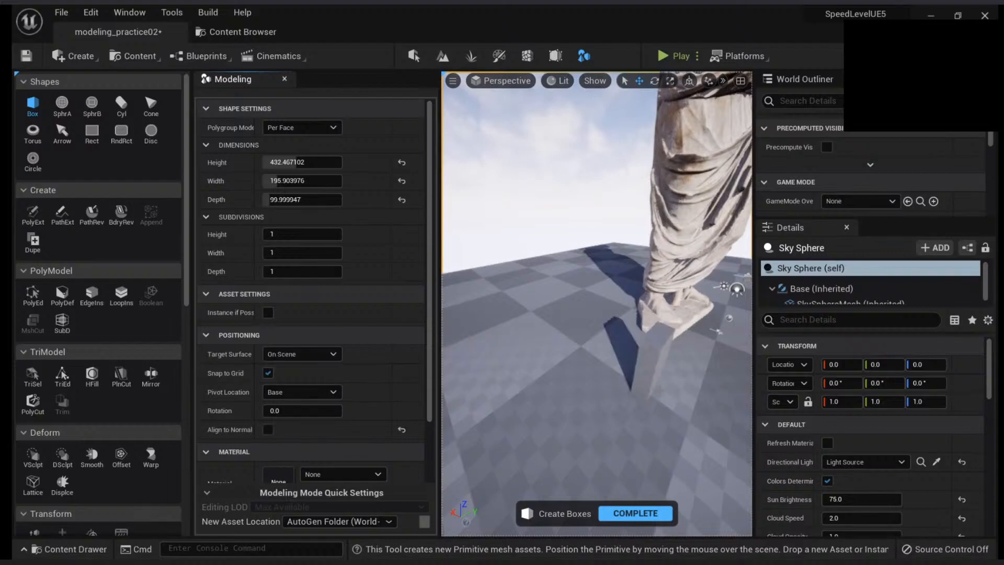
mouse_move(591, 413)
right_mouse_down()
mouse_move(554, 413)
mouse_move(587, 427)
right_mouse_up()
left_click(583, 352)
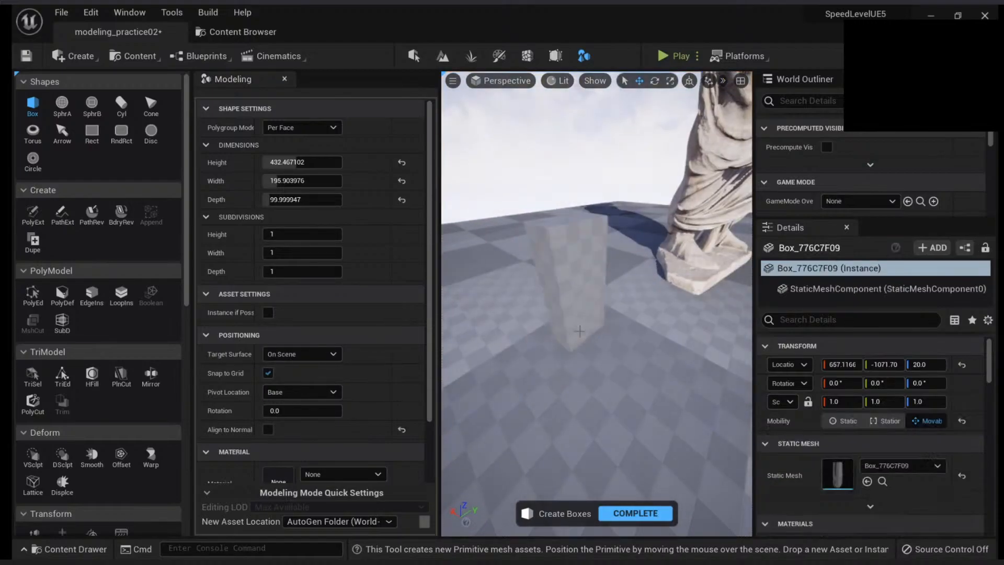
left_click(640, 515)
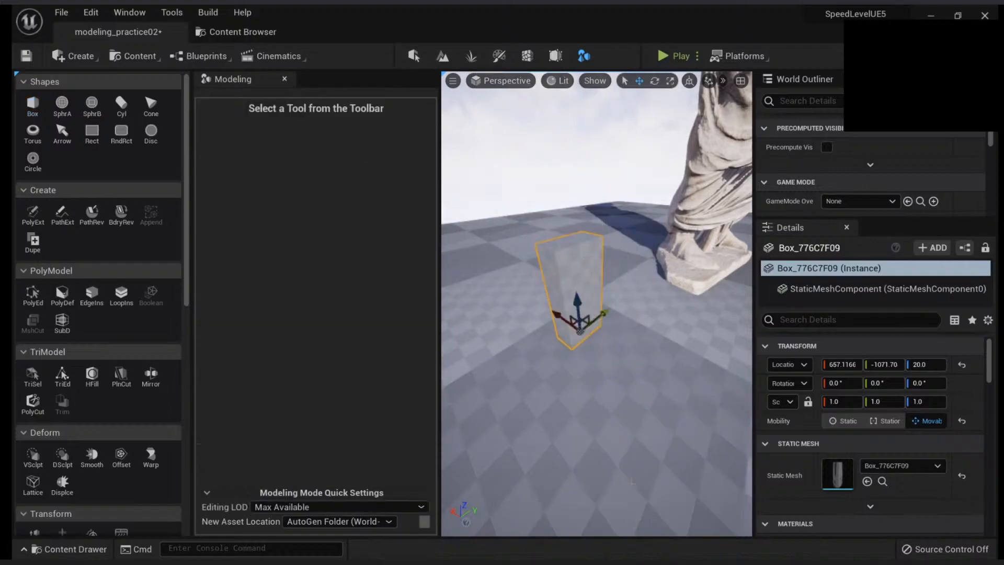
- Locate the box's static mesh in the Content Browser and trace its folder path through SpeedLeveling, Maps and _GENERATED
right_click_drag(601, 419, 594, 398)
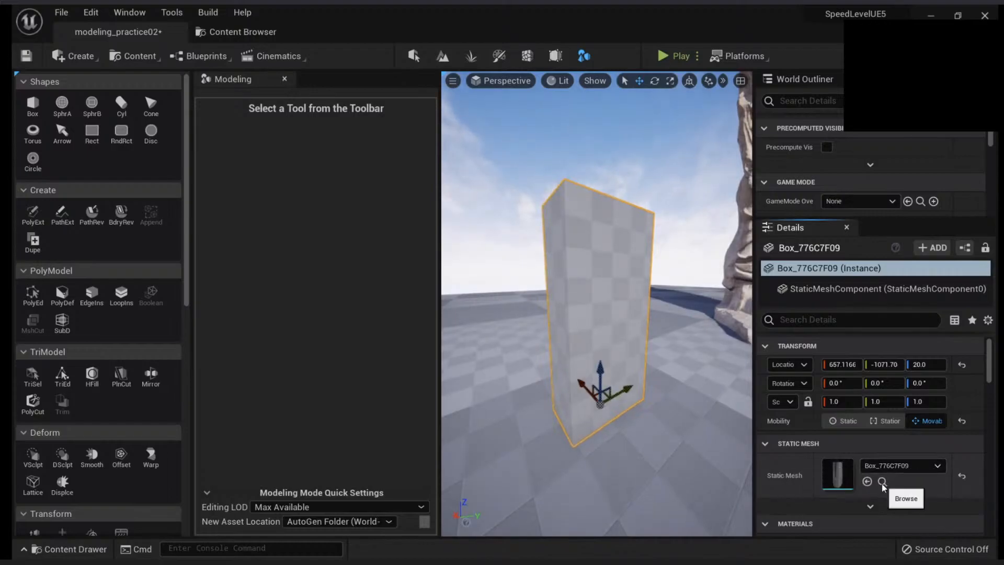
left_click(881, 482)
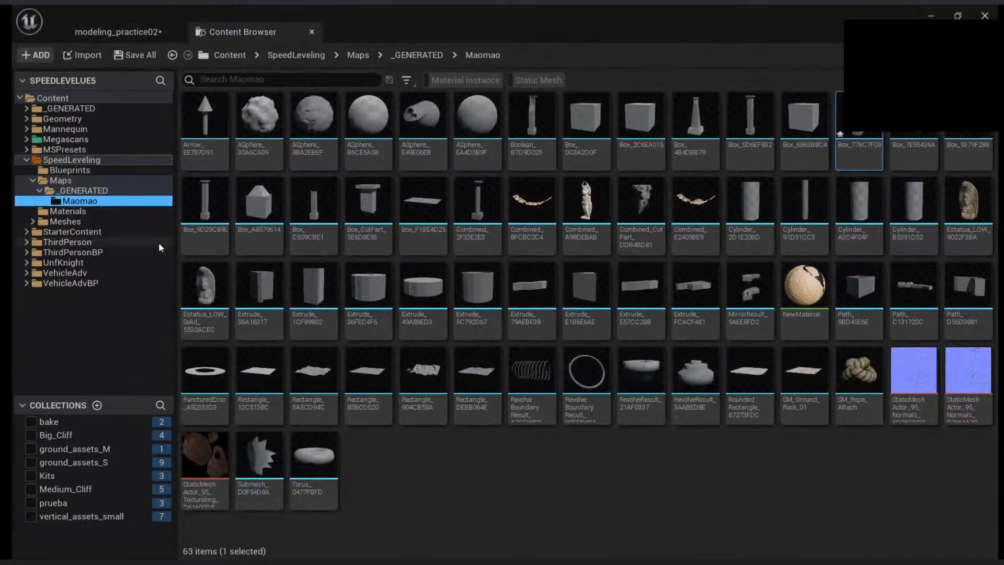
left_click(82, 160)
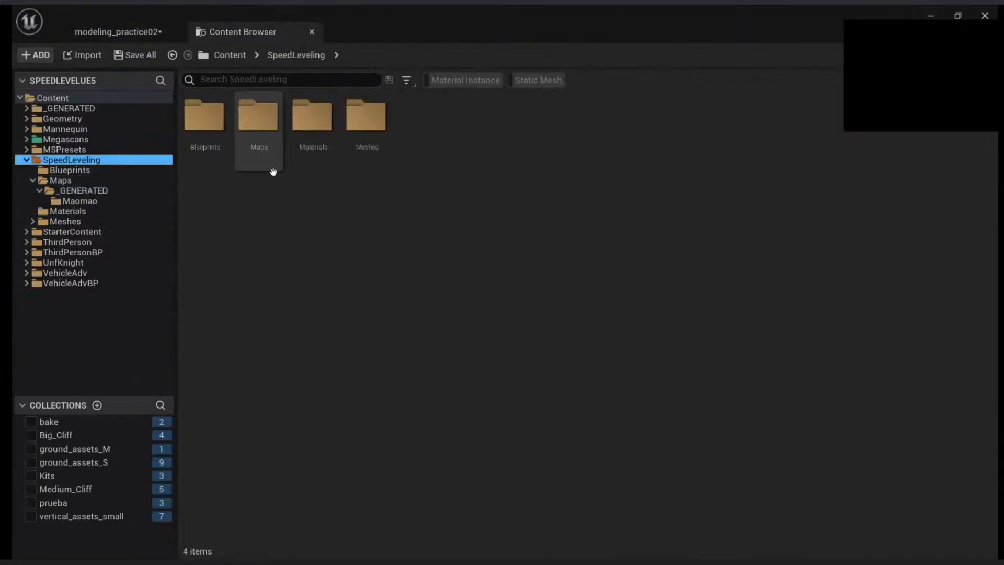
double_click(272, 157)
left_click(379, 150)
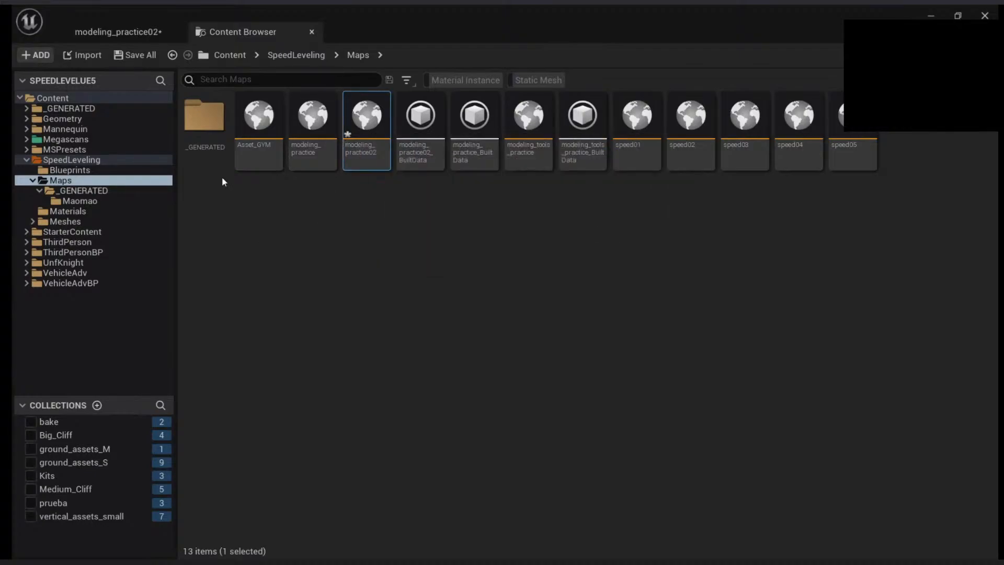
double_click(208, 122)
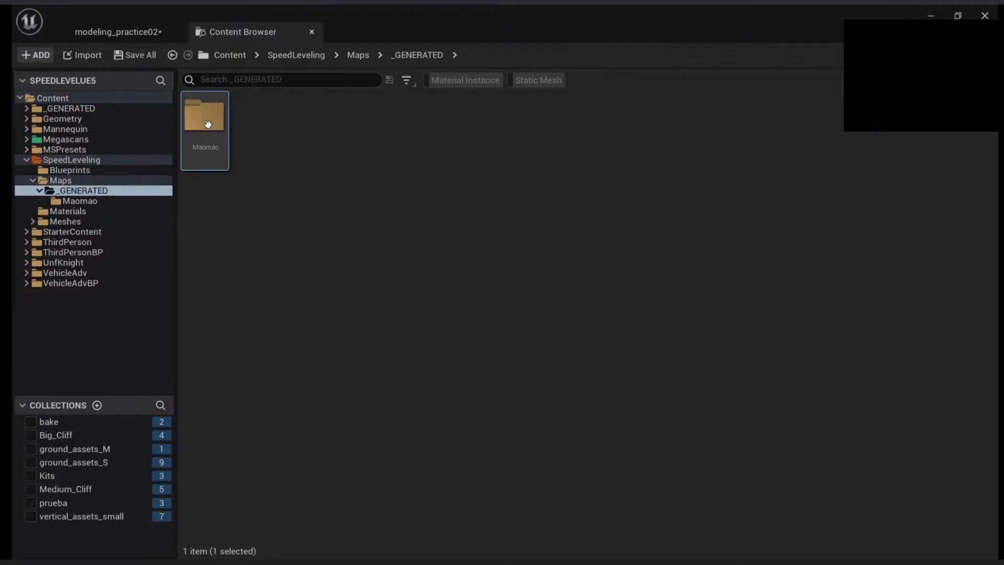
double_click(208, 124)
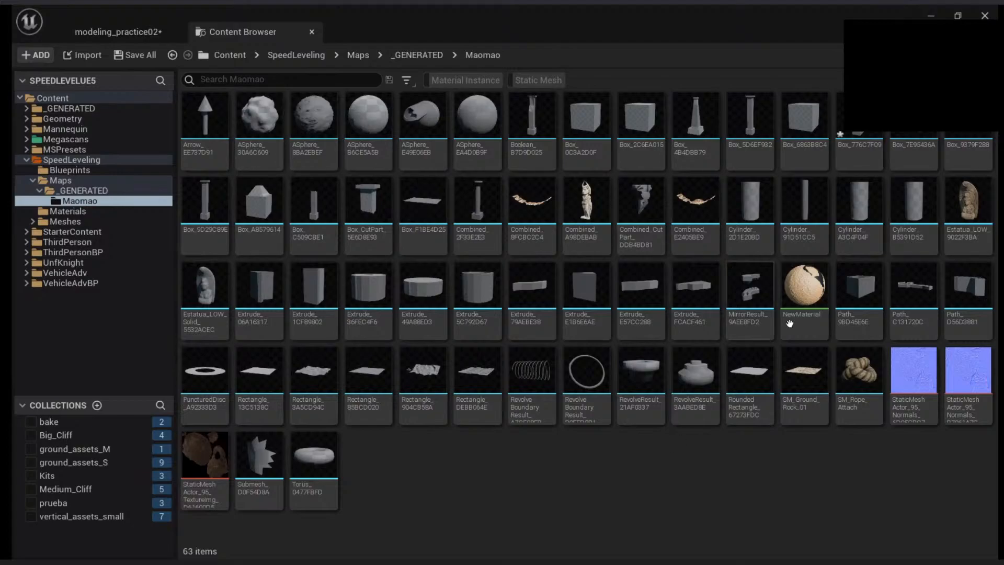
- Review the New Asset Location choices in the level editor and inspect the _GENERATED folder directly under Content
left_click(124, 26)
mouse_move(485, 384)
right_mouse_down()
mouse_move(504, 376)
mouse_move(493, 388)
right_mouse_up()
left_click(387, 522)
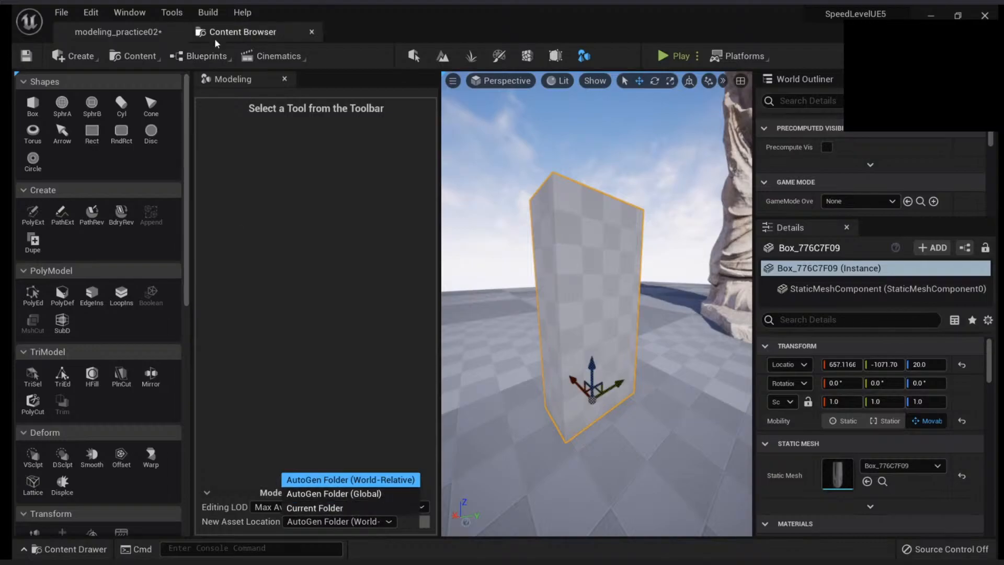
left_click(235, 32)
left_click(67, 100)
left_click(71, 109)
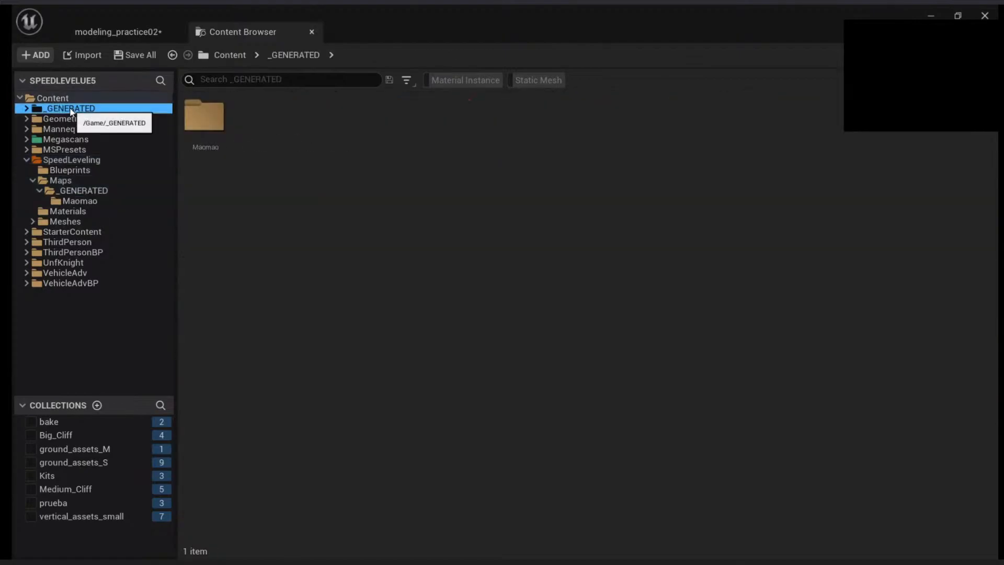
left_click(133, 37)
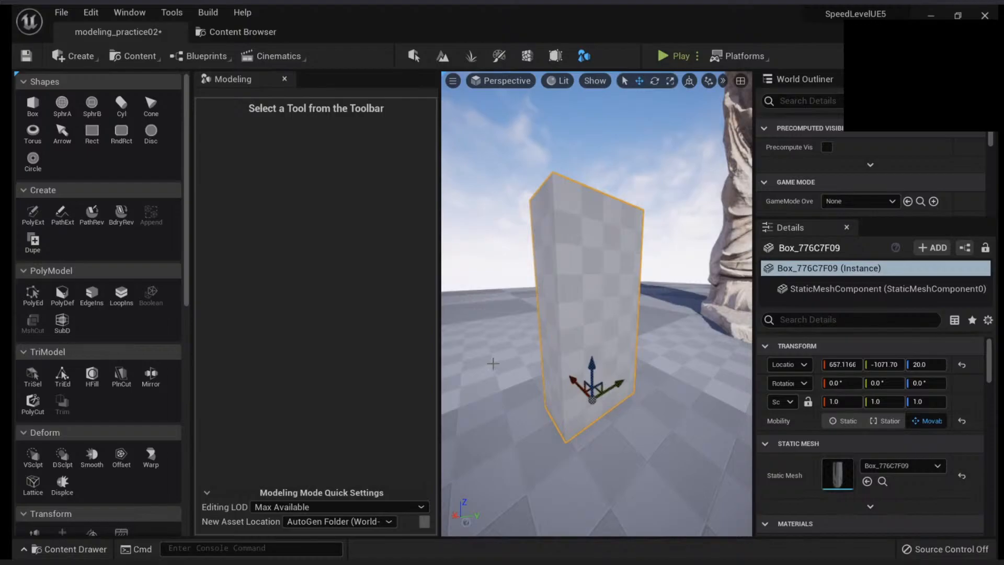
- Look over the New Asset Location options again in the Modeling Mode quick settings without changing the selection
right_click_drag(596, 303, 622, 285)
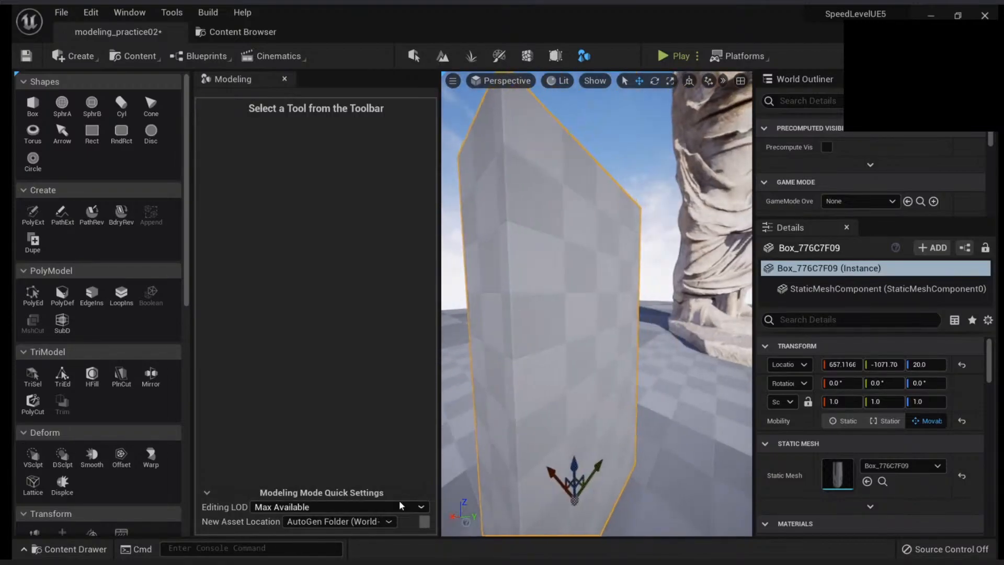
left_click(366, 521)
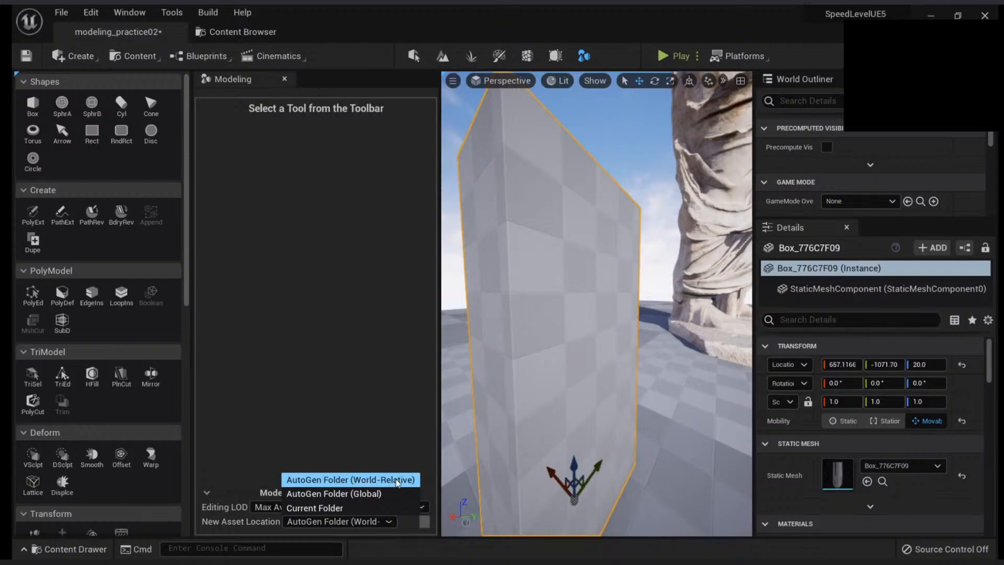
left_click(363, 326)
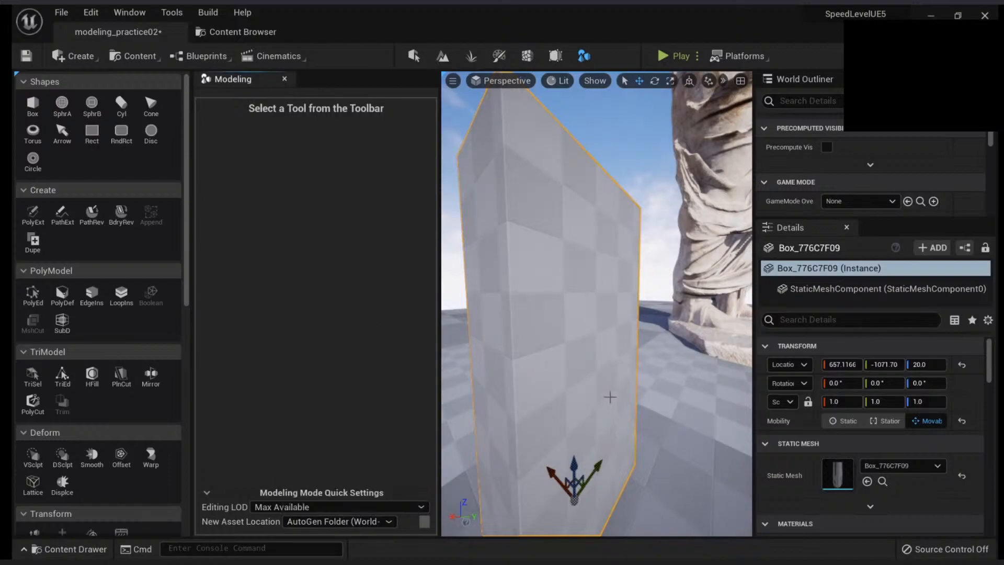
mouse_move(658, 394)
right_mouse_down()
mouse_move(654, 413)
mouse_move(658, 394)
right_mouse_up()
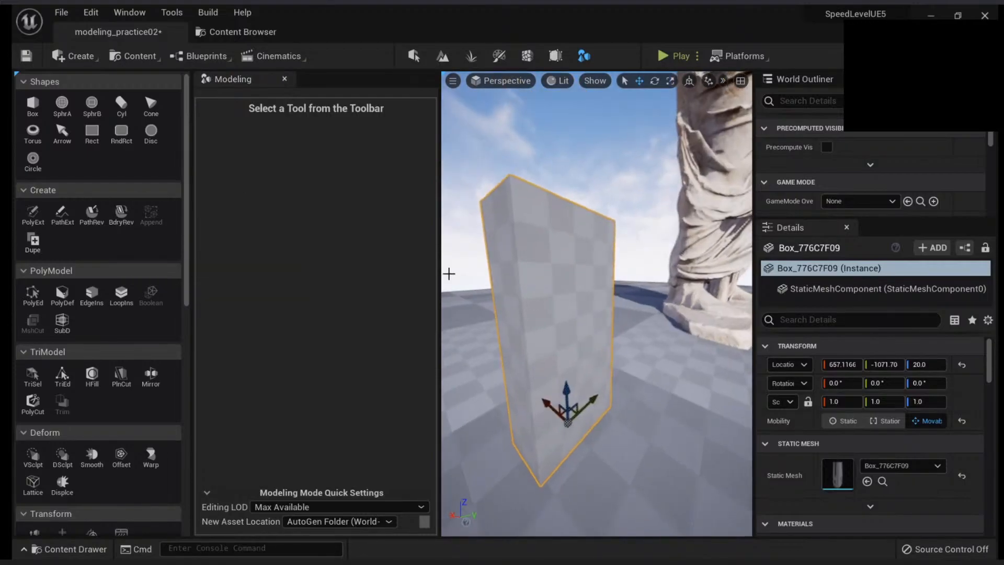
- Place one SphrA sphere and one SphrB box sphere on the floor beside the tall box
right_click_drag(574, 322, 582, 353)
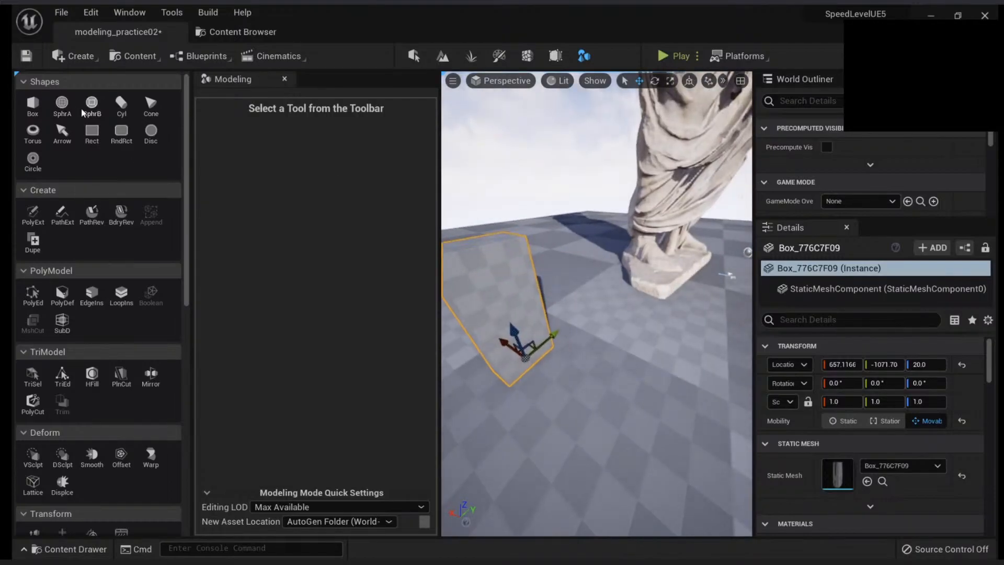
left_click(62, 105)
left_click(549, 387)
mouse_move(550, 388)
right_mouse_down()
mouse_move(550, 410)
mouse_move(549, 389)
right_mouse_up()
left_click(92, 104)
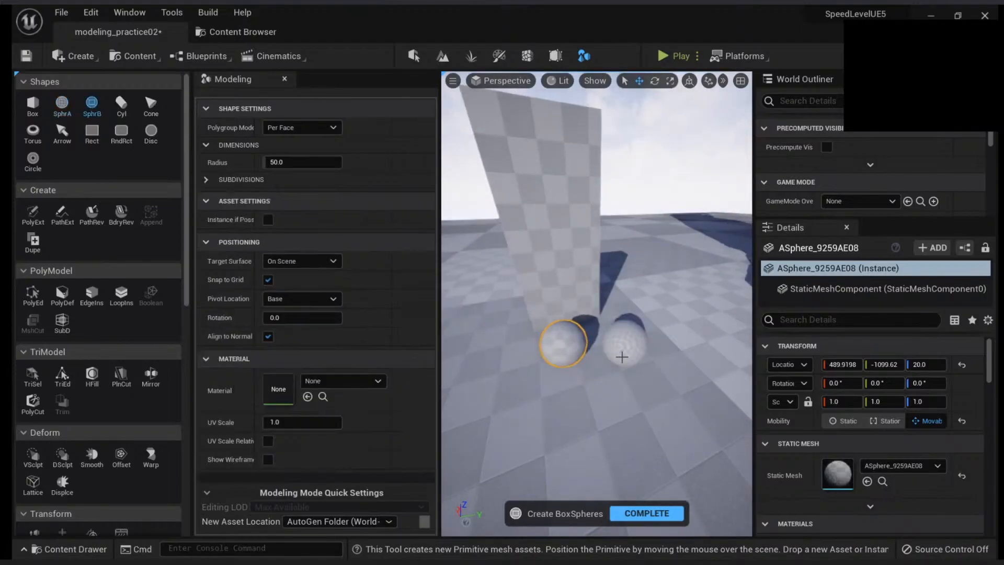
left_click(618, 347)
- Compare the mesh topology of the two spheres up close in wireframe view, ending in lit view
right_click_drag(657, 355, 662, 322)
key("w")
key("w")
key("s")
key("alt+2")
key("alt+4")
key("w")
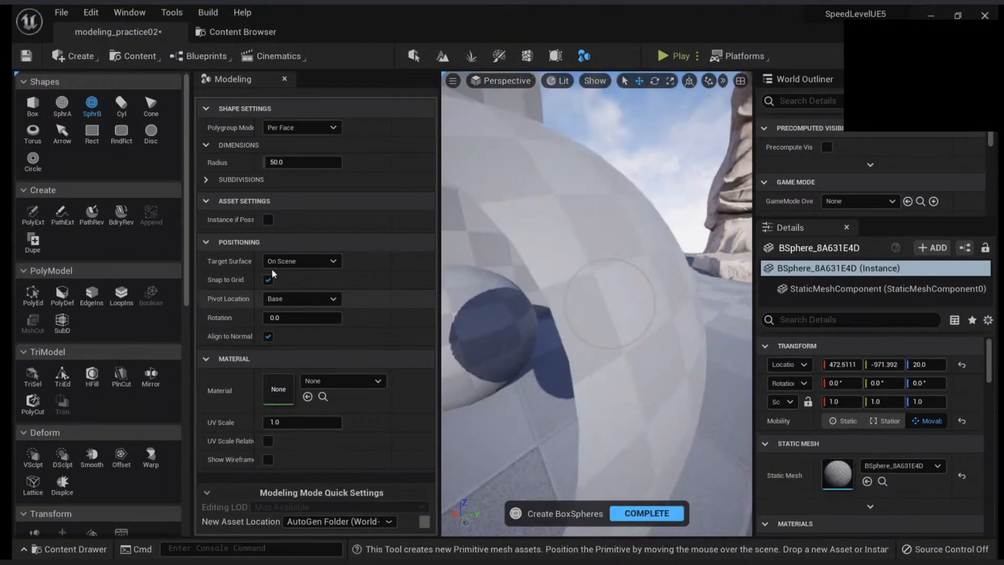
- Place a cylinder on the floor next to the two spheres
left_click(125, 108)
key("s")
right_click_drag(600, 346, 575, 350)
left_click(603, 347)
right_click_drag(581, 303, 576, 302)
key("s")
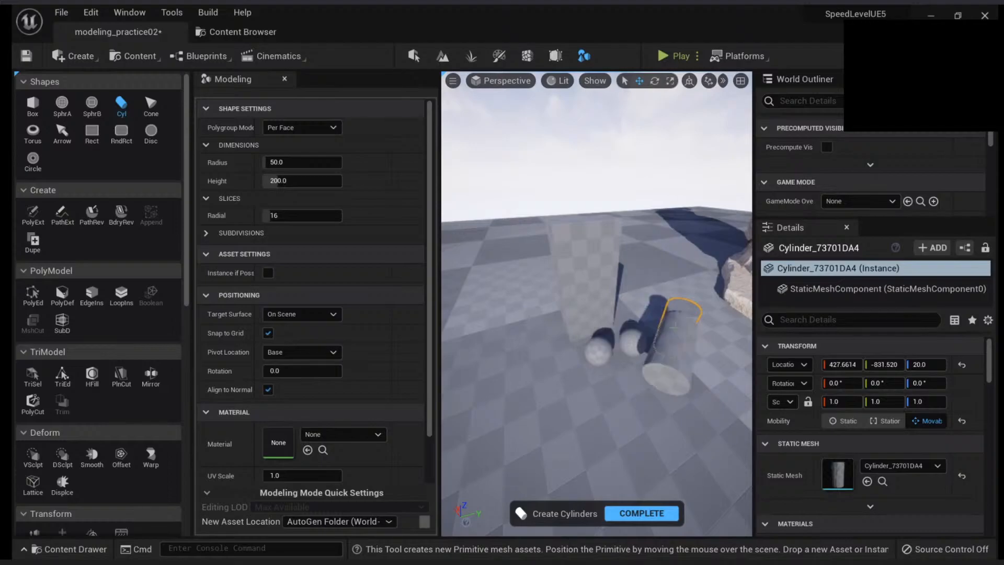
right_click_drag(675, 325, 690, 351)
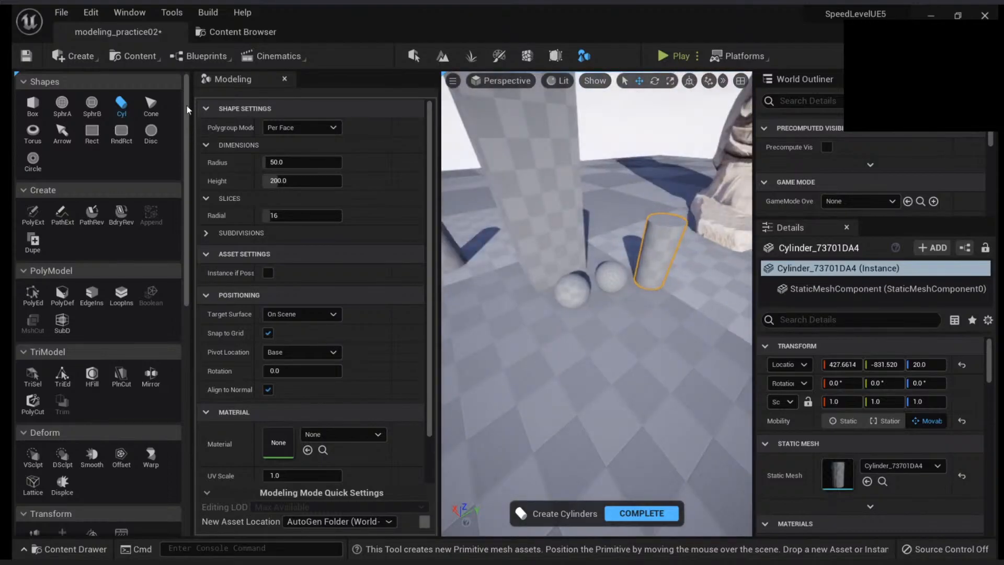
- Add a cone and a torus to the floor in front of the existing shapes
left_click(151, 105)
left_click(33, 131)
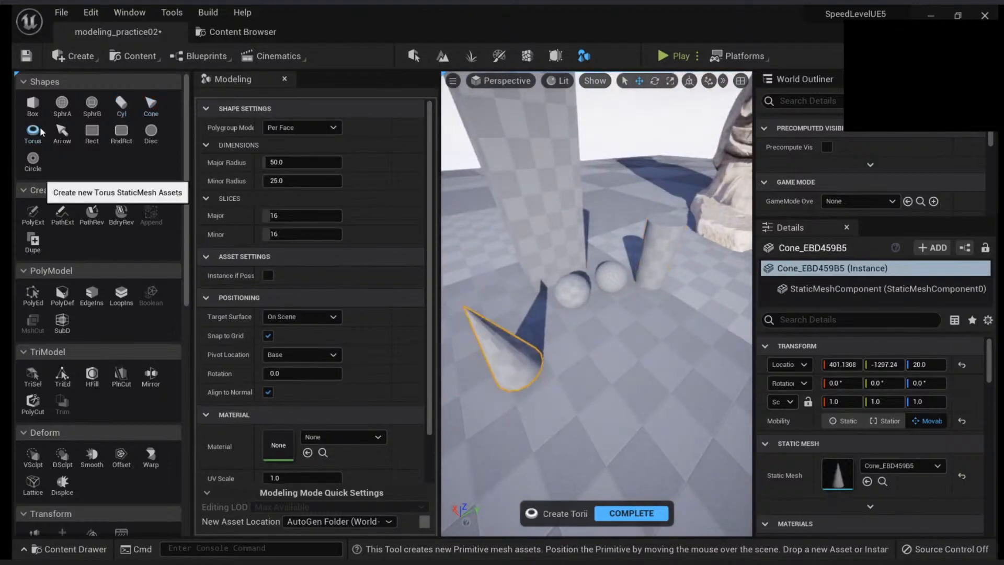
left_click(622, 388)
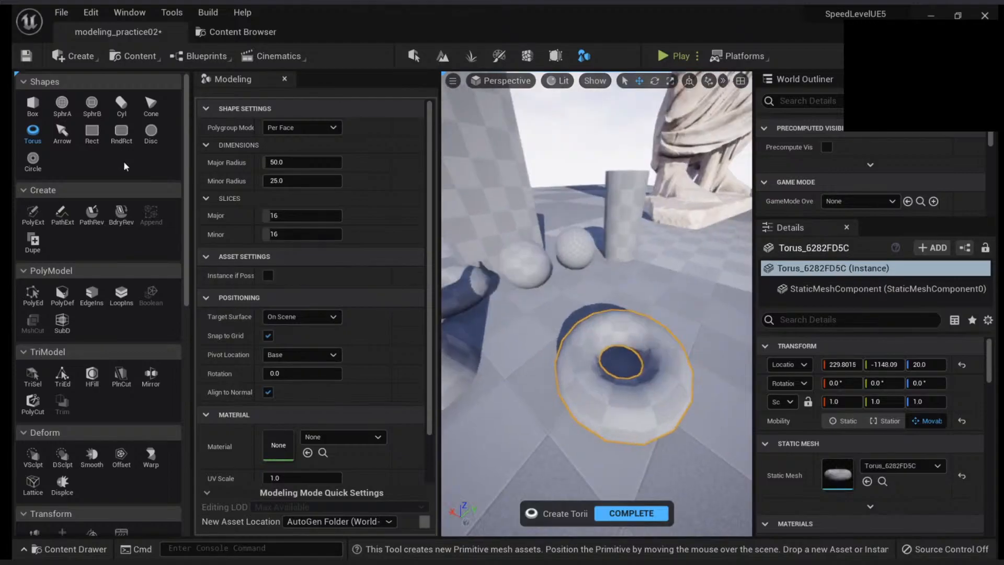
- Place an arrow and a flat rectangle on the floor near the cylinder
left_click(62, 132)
left_click(692, 309)
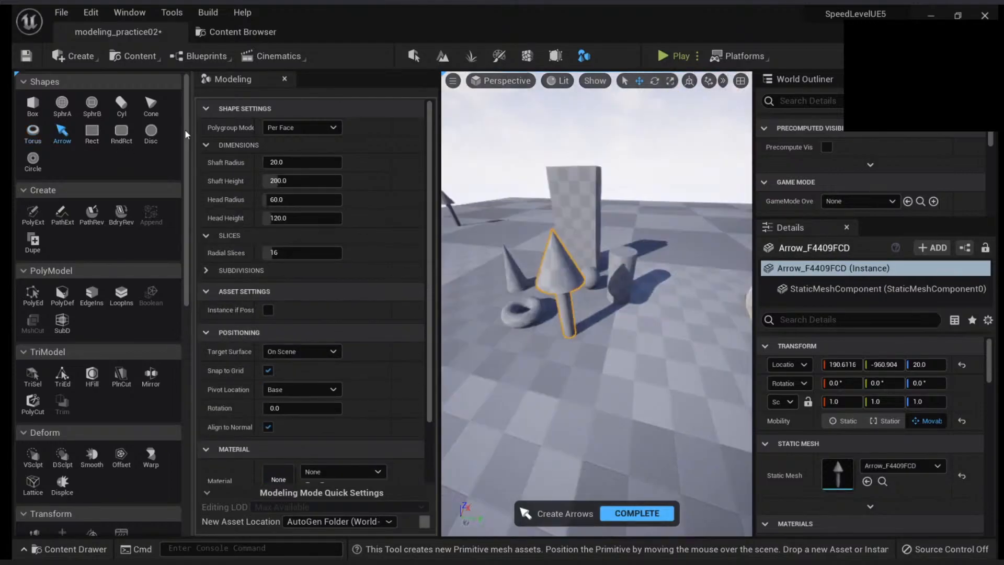
left_click(92, 131)
left_click(608, 345)
right_click_drag(608, 346, 648, 395)
key("w")
- Place a rounded rectangle beside the plain rectangle and examine its corners in wireframe before returning to lit view
left_click(121, 131)
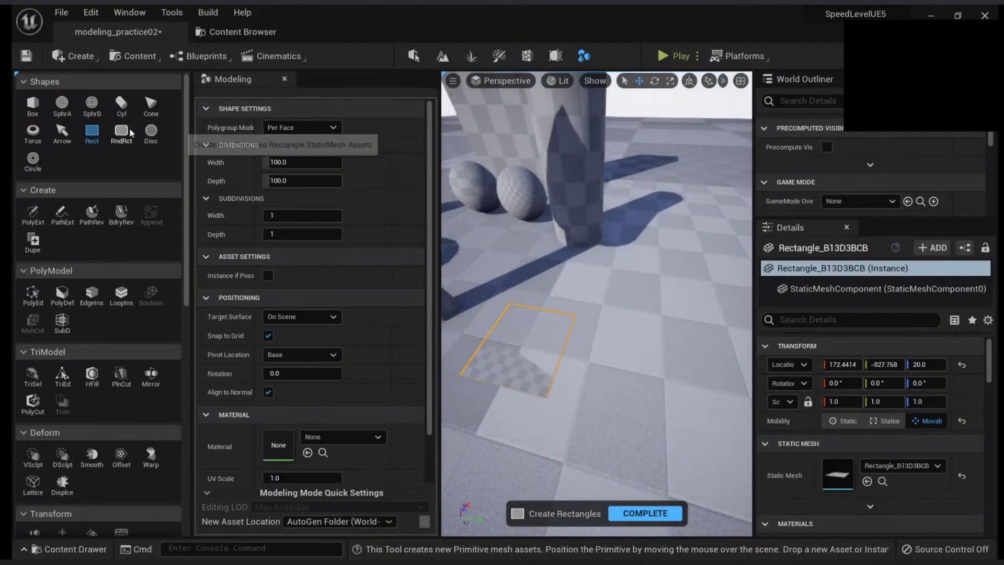
left_click(633, 338)
key("w")
right_click_drag(633, 338, 622, 382)
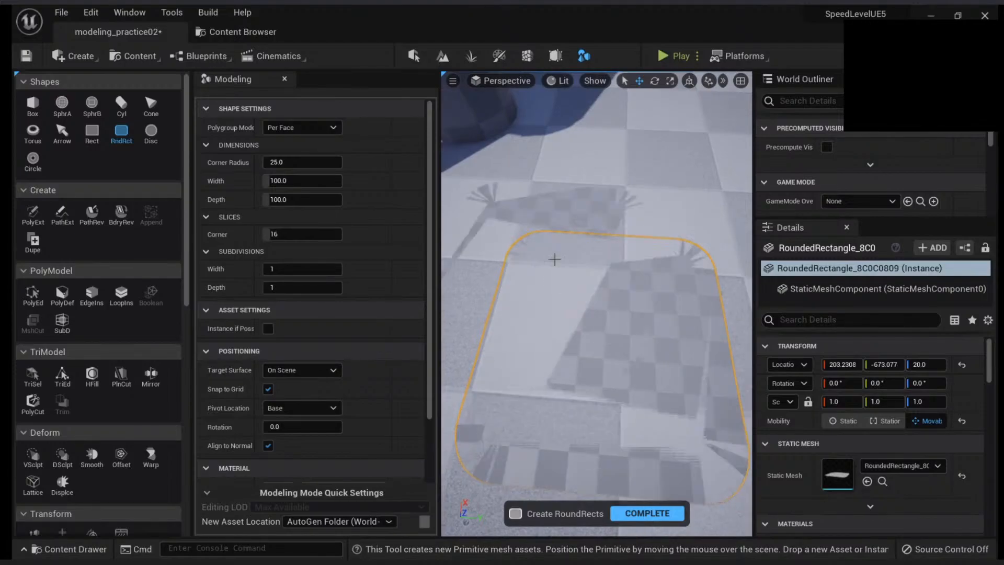
key("alt+2")
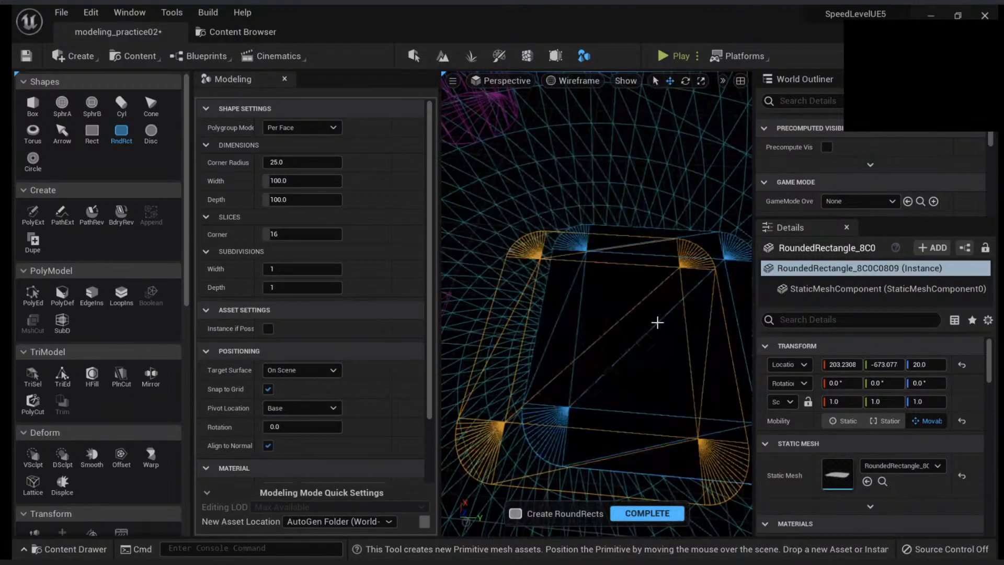
key("s")
right_click_drag(657, 323, 677, 321)
key("alt+4")
- Place a disc and a punctured circle on the floor in front of the torus and complete the tool
left_click(160, 137)
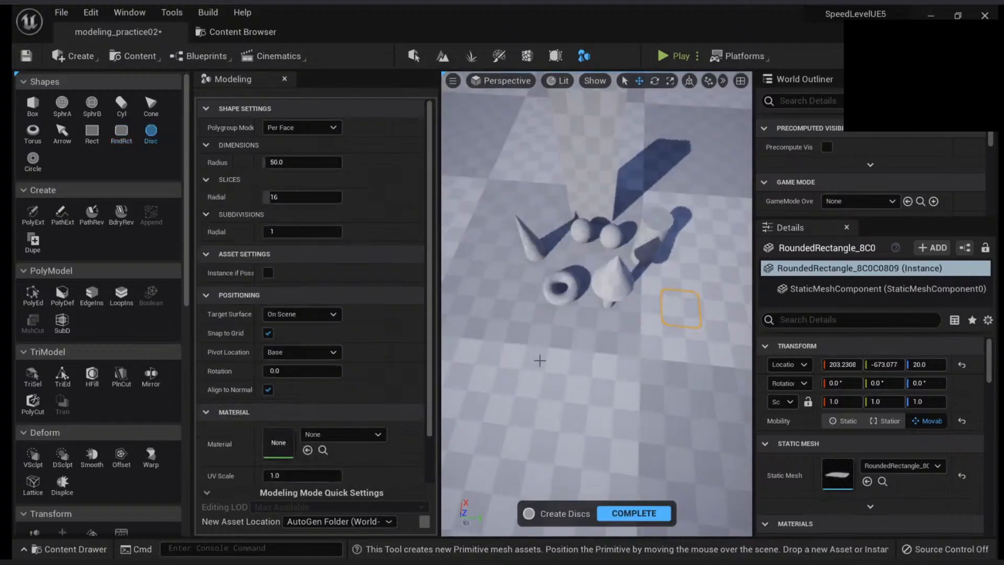
left_click(539, 360)
left_click(33, 162)
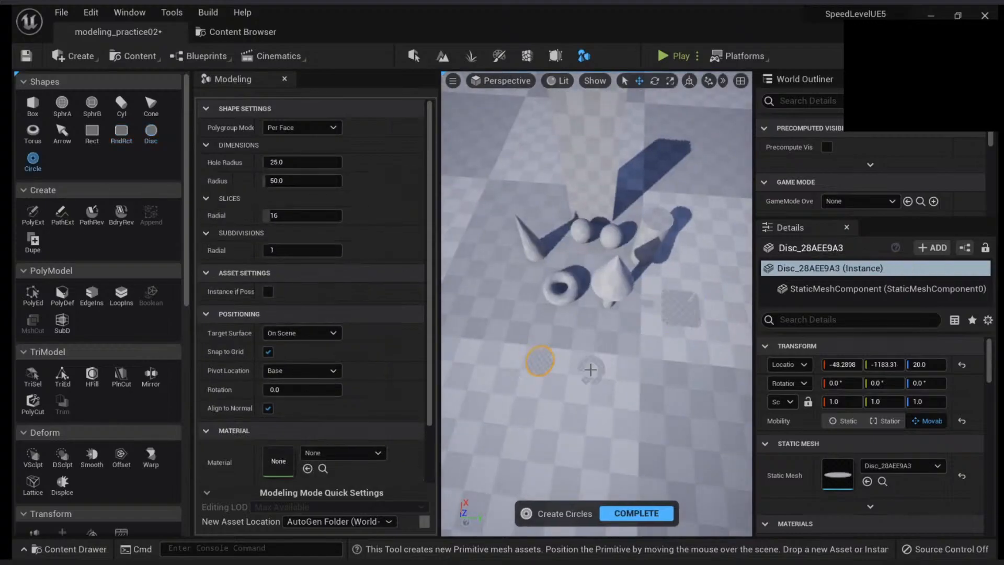
key("w")
mouse_move(614, 367)
right_mouse_down()
mouse_move(614, 324)
mouse_move(612, 350)
right_mouse_up()
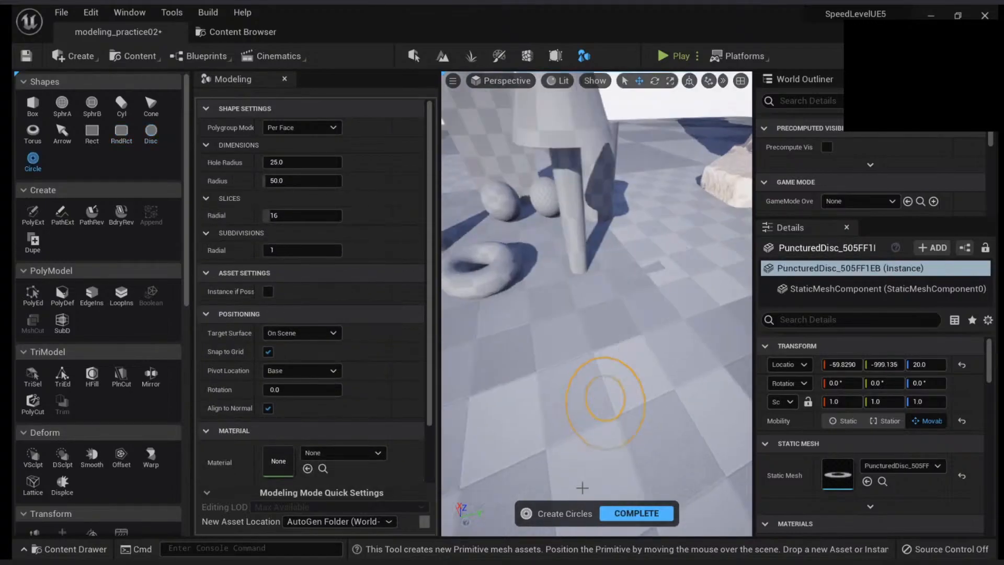
left_click(636, 513)
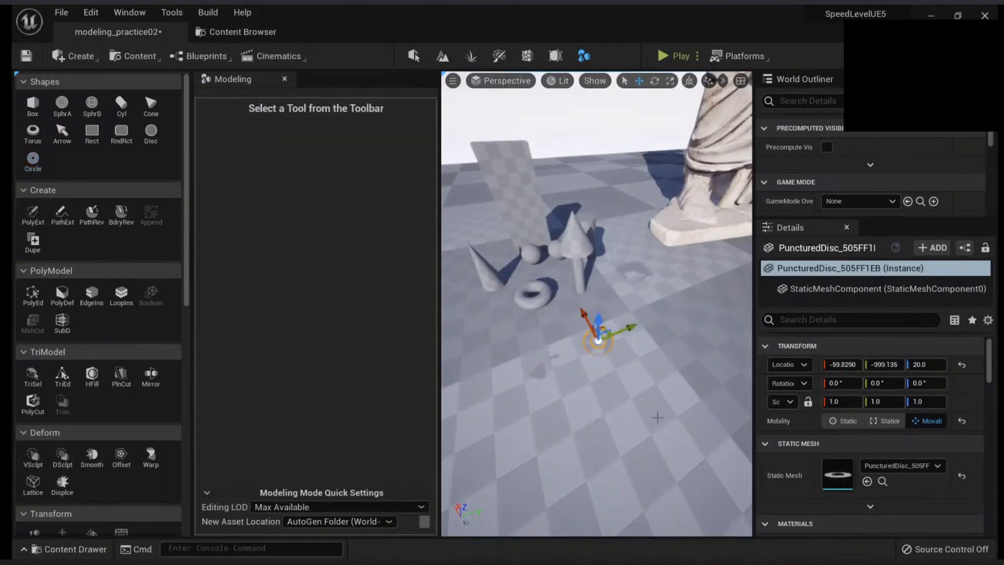
- Delete the floor from under the primitives and select the disc
left_click(689, 351)
key("Delete")
right_click_drag(689, 350, 672, 319)
left_click(608, 397)
right_click_drag(609, 397, 637, 403)
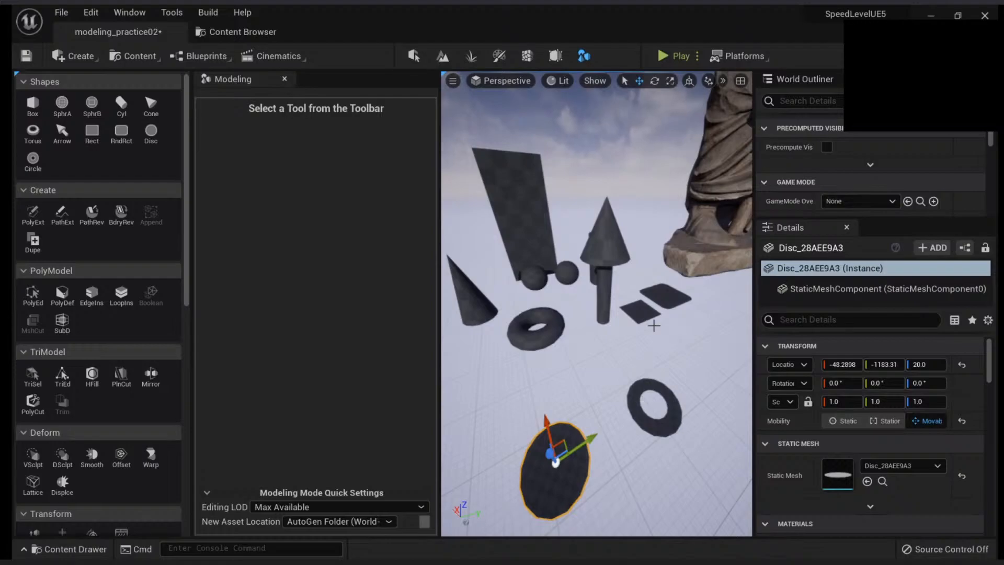
- Examine the primitives and the statue in wireframe and lit views
key("w")
right_click_drag(654, 325, 669, 295)
key("alt+2")
key("alt+4")
key("w")
key("s")
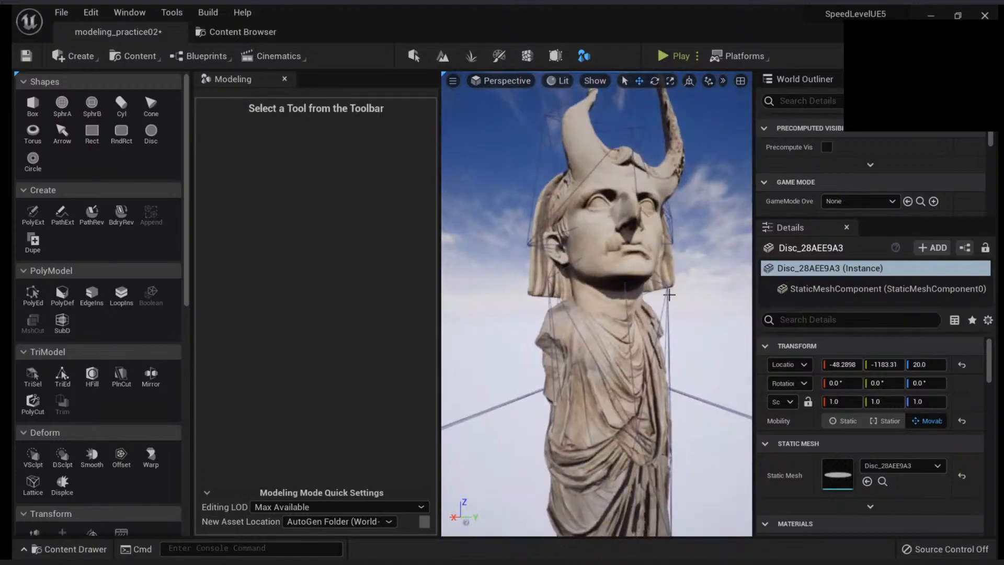
- Hide the collision display, remove all collision from the statue's Combined_A98DEBAB static mesh, and return to the level in Modeling Mode
key("alt+c")
key("shift+1")
right_click_drag(614, 318, 609, 345)
key("s")
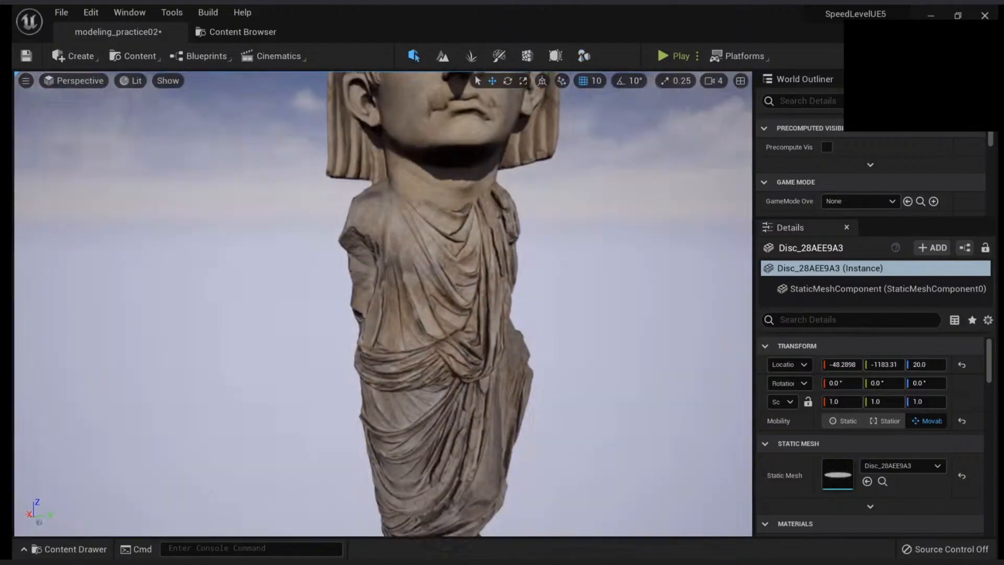
left_click(489, 335)
double_click(833, 481)
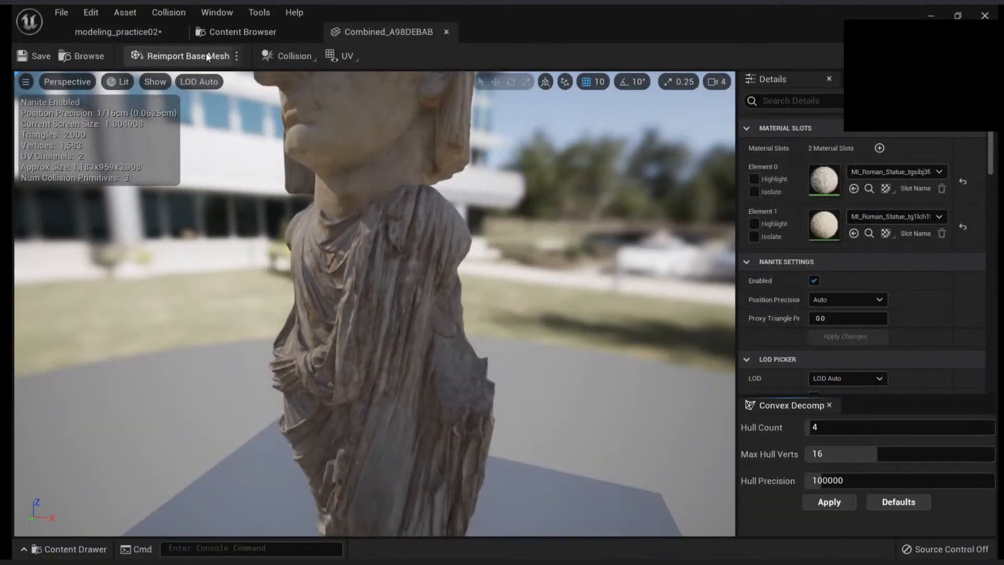
left_click(288, 56)
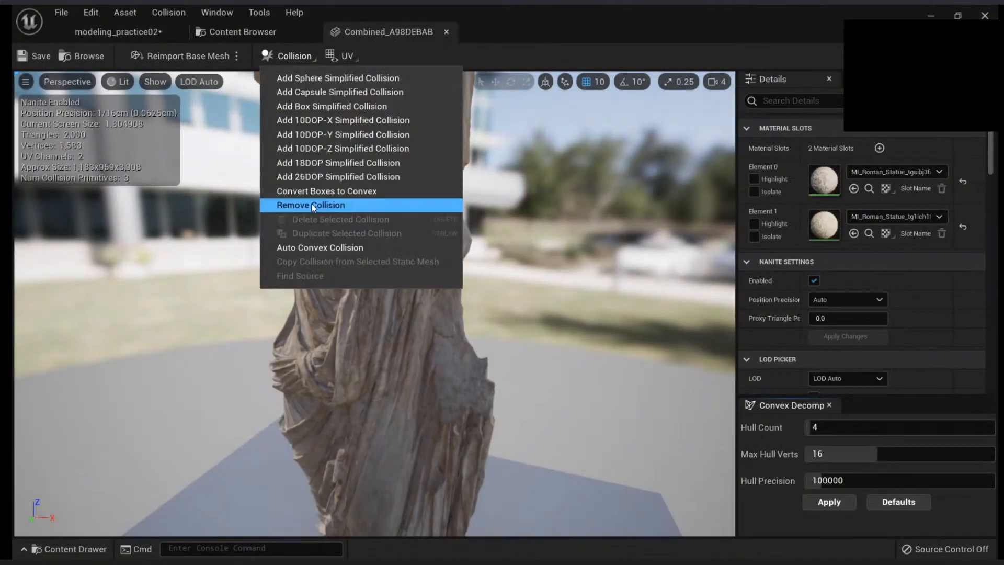
left_click(305, 206)
left_click(157, 32)
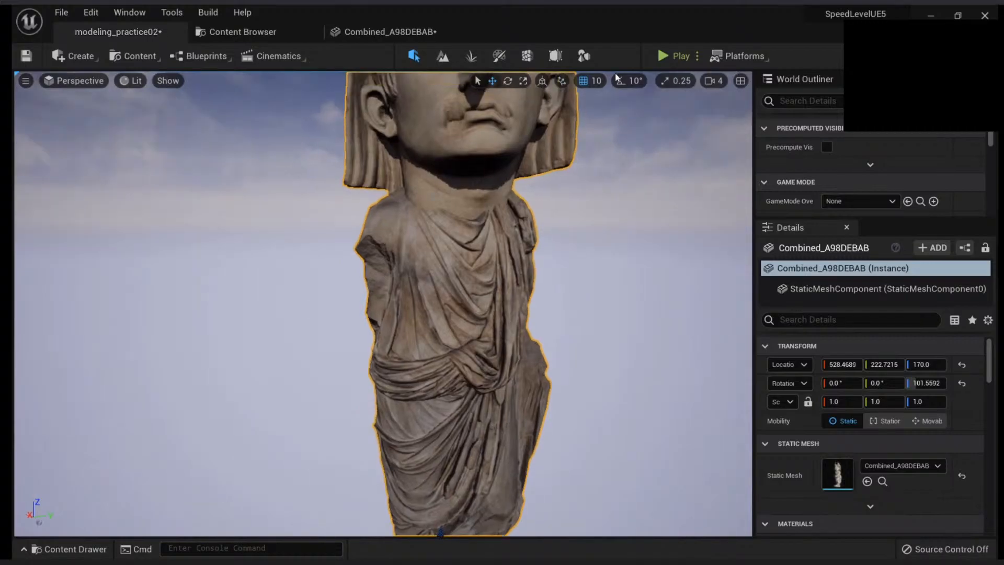
left_click(583, 56)
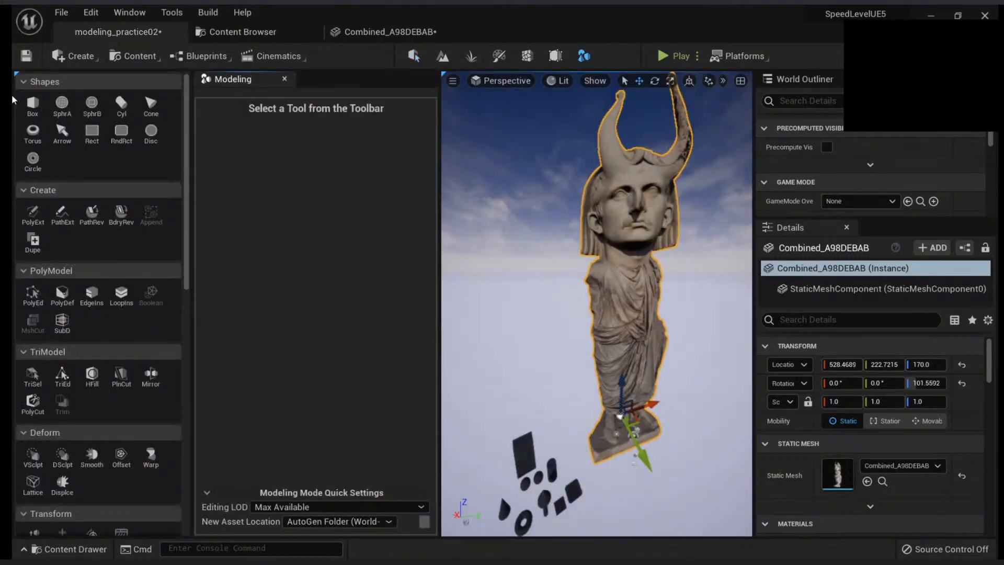
- Try positioning a cylinder on the statue's head and horn, cancelling the tool each time
left_click(121, 103)
scroll(599, 199, "up", 4)
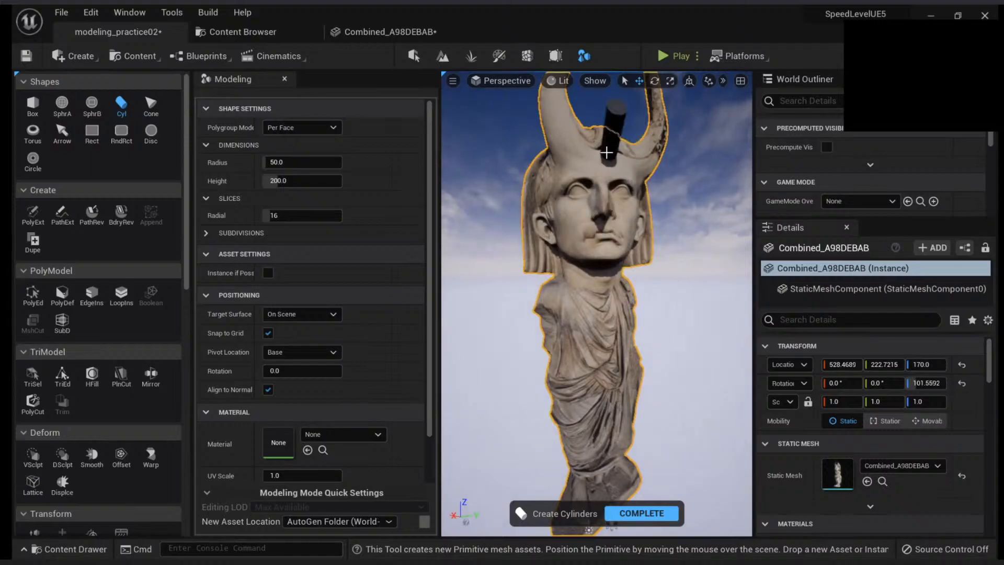
right_click_drag(607, 153, 604, 329)
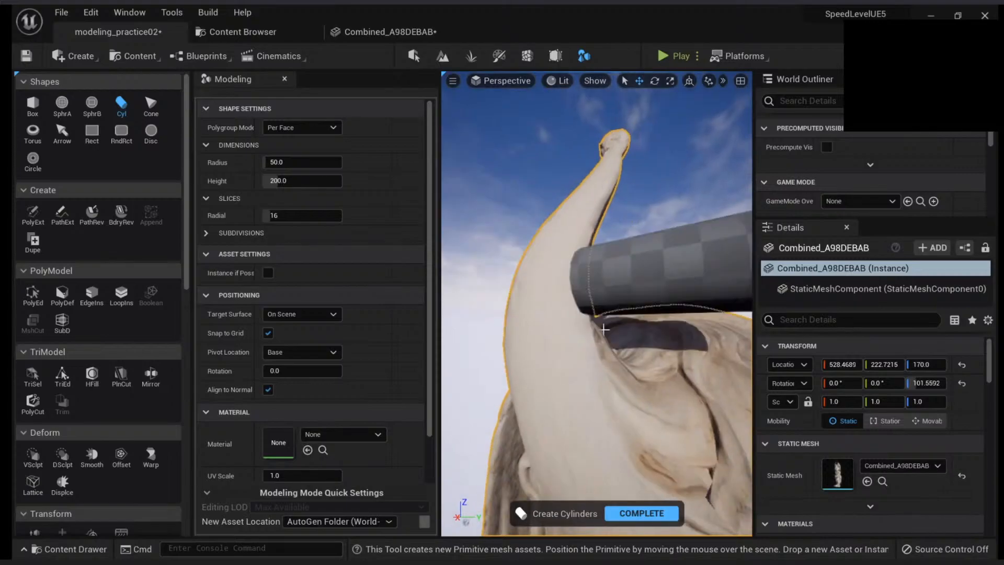
key("Escape")
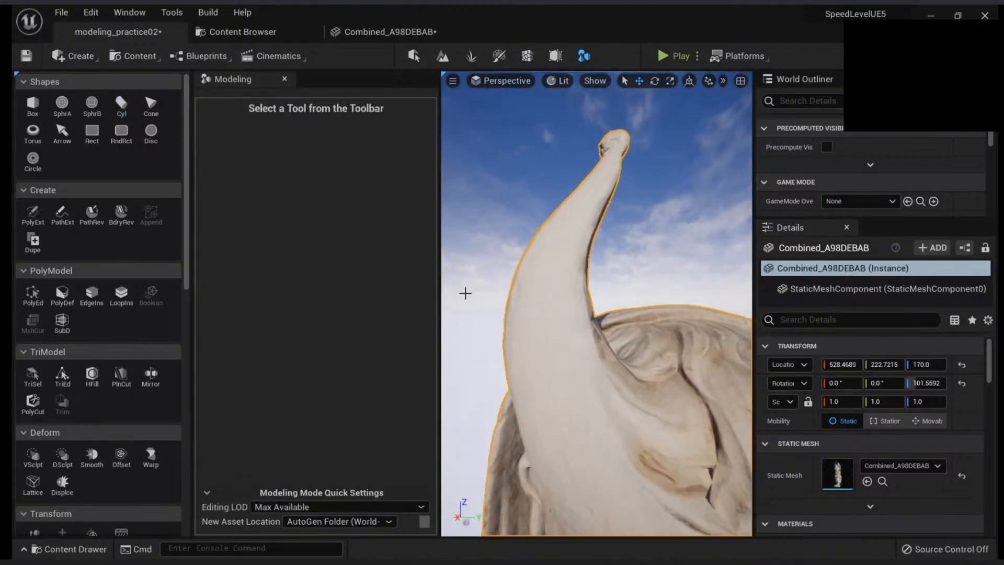
left_click(122, 102)
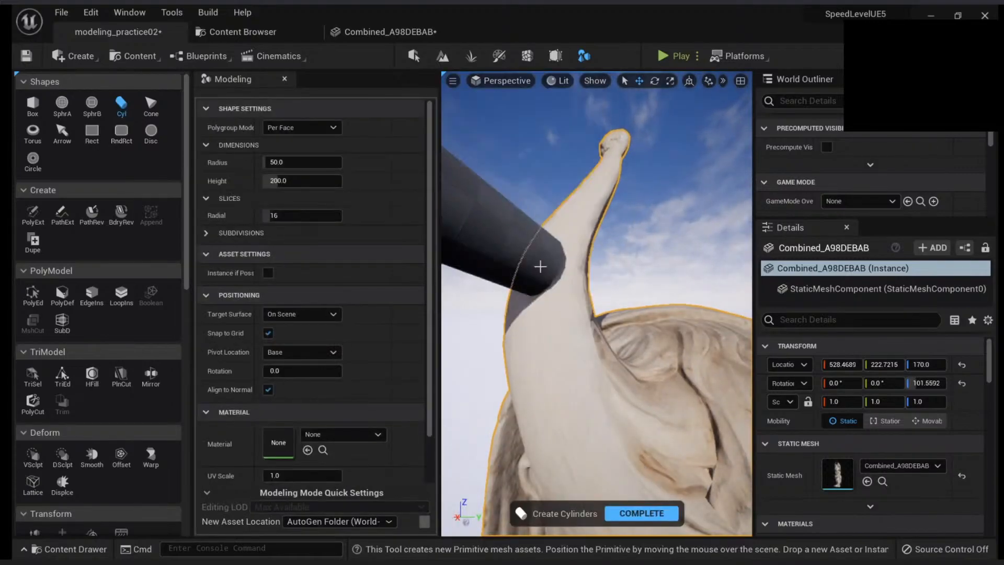
key("Escape")
left_click(127, 114)
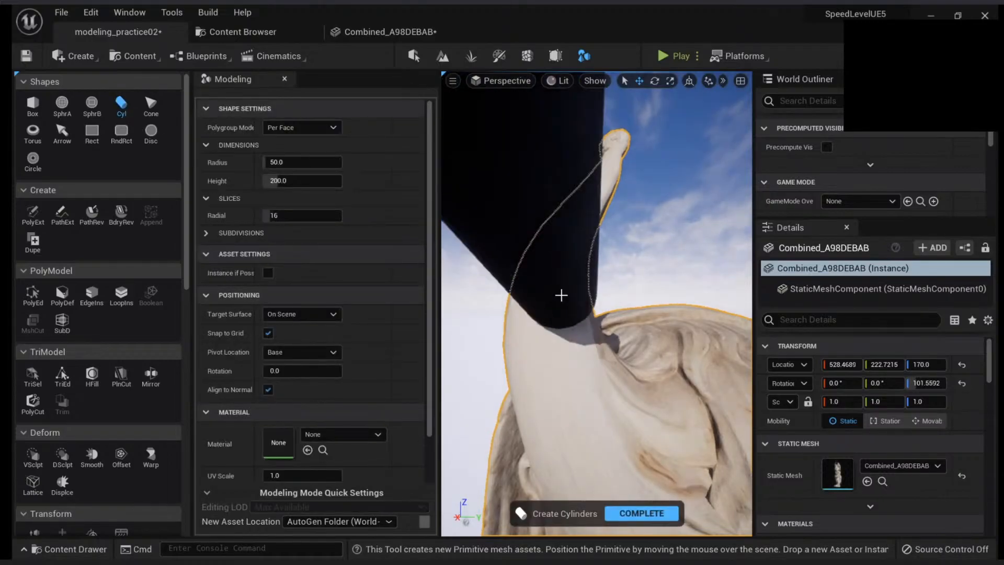
key("Escape")
scroll(122, 352, "down", 5)
scroll(89, 382, "down", 5)
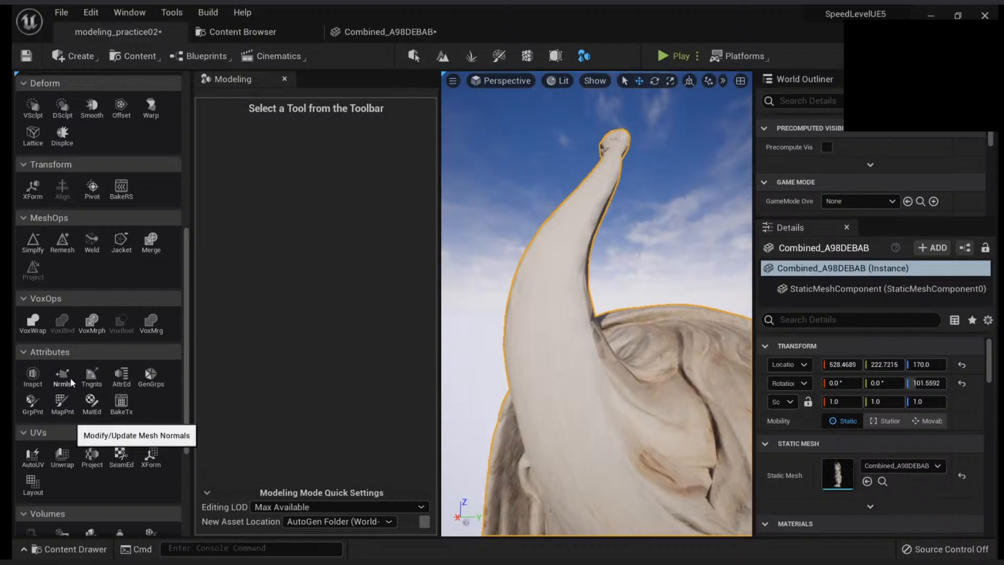
left_click(68, 377)
scroll(591, 340, "down", 4)
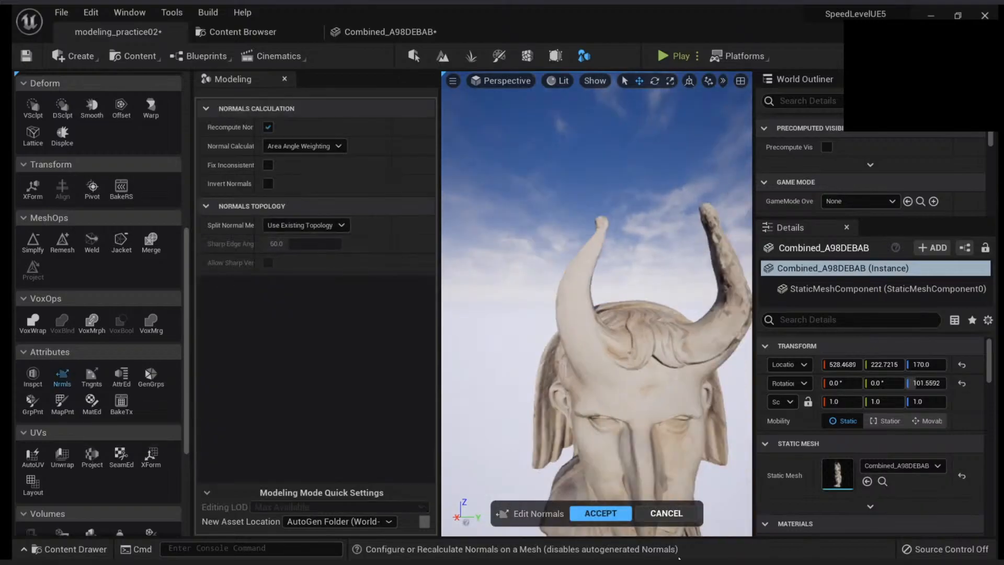
left_click(675, 510)
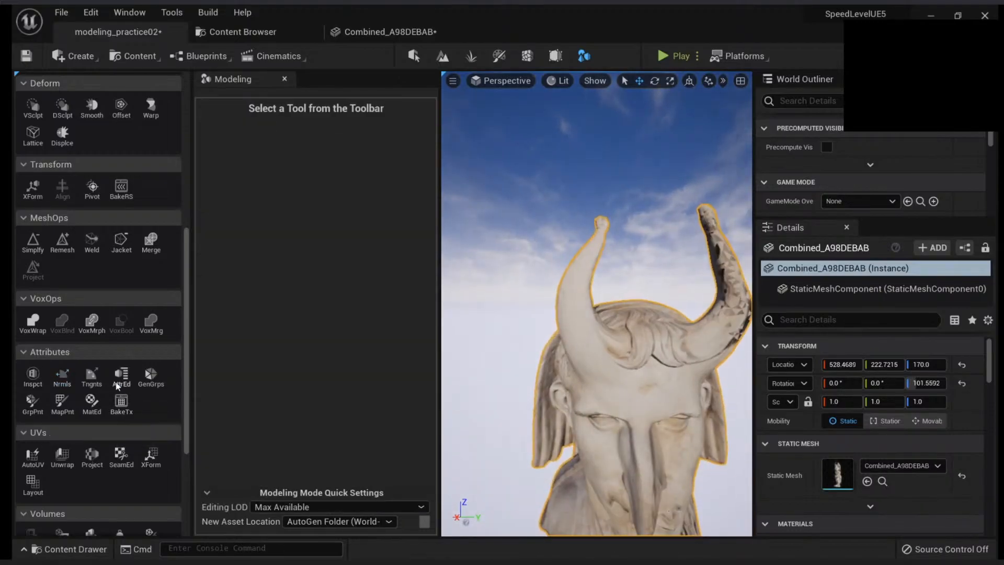
left_click(61, 377)
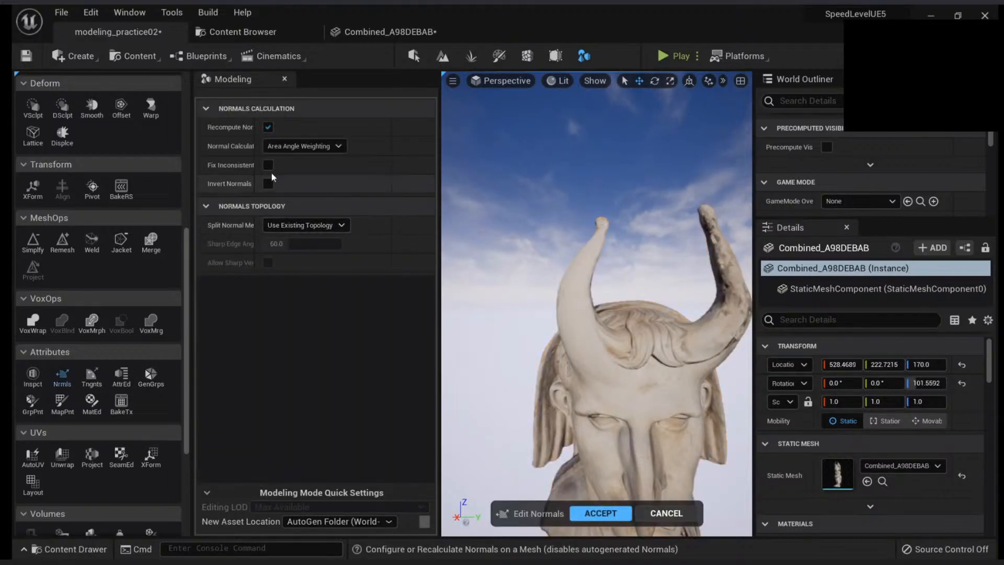
left_click(666, 513)
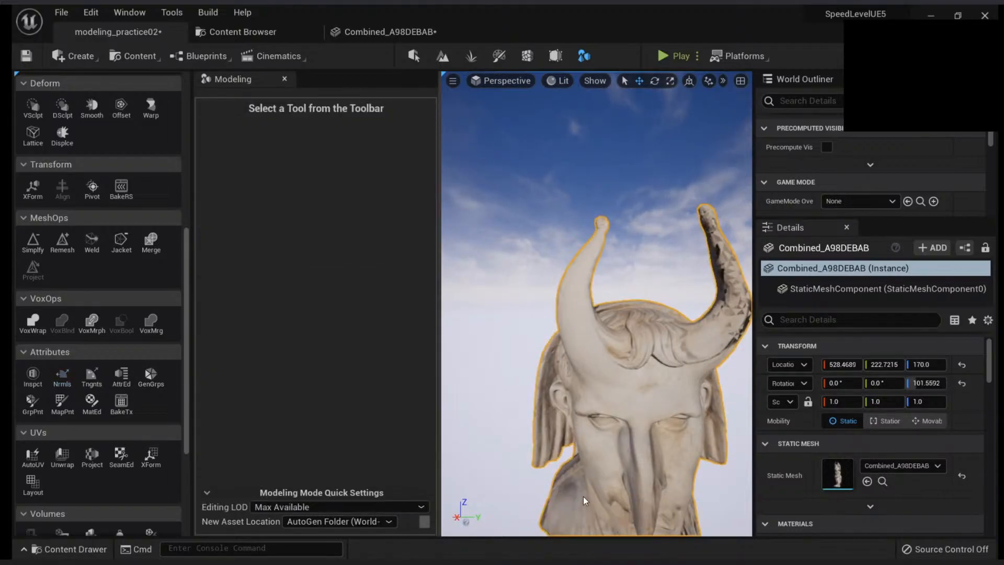
- Inspect the statue mesh with its normal vectors displayed at a length of 76.68
left_click(31, 377)
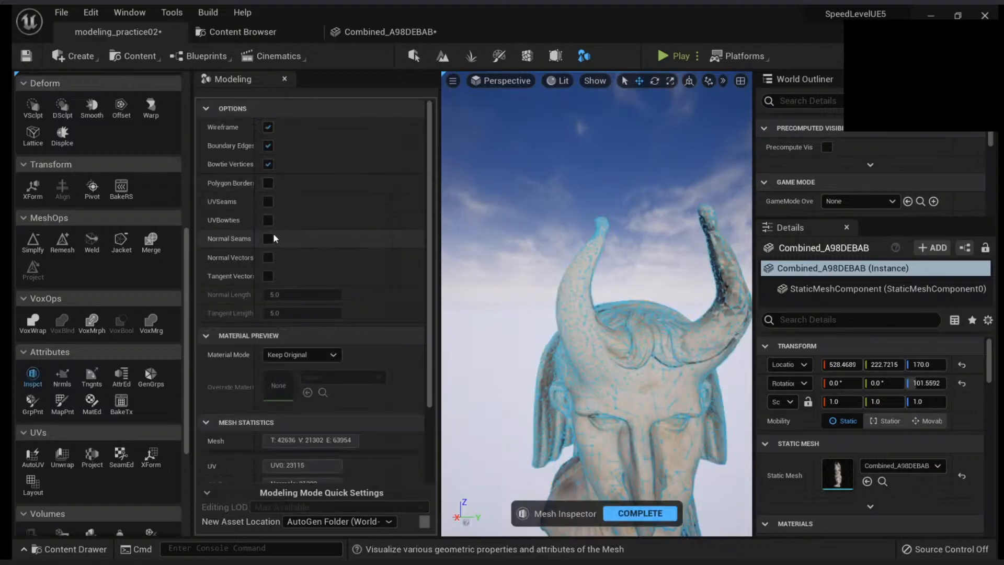
left_click(267, 257)
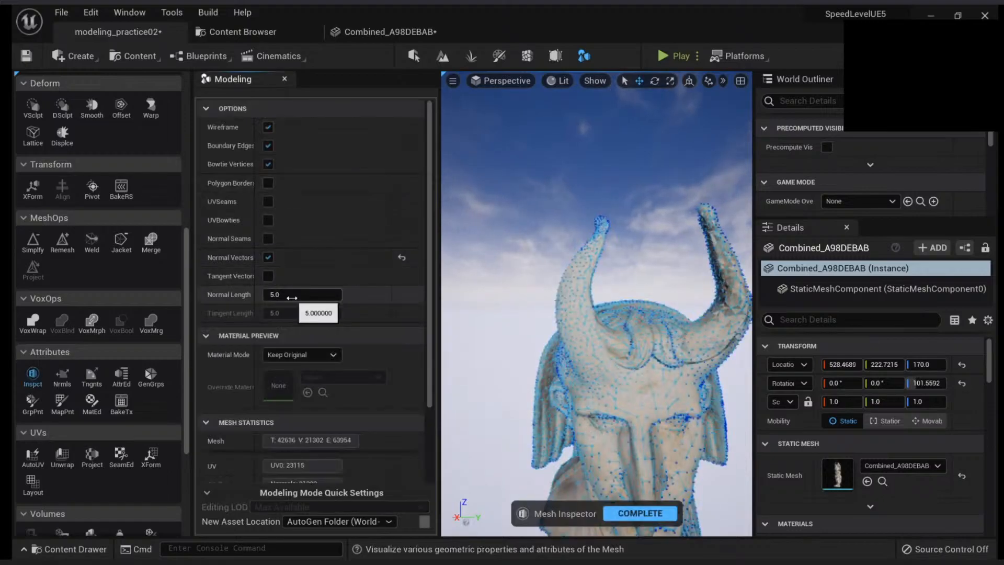
left_click_drag(277, 295, 335, 294)
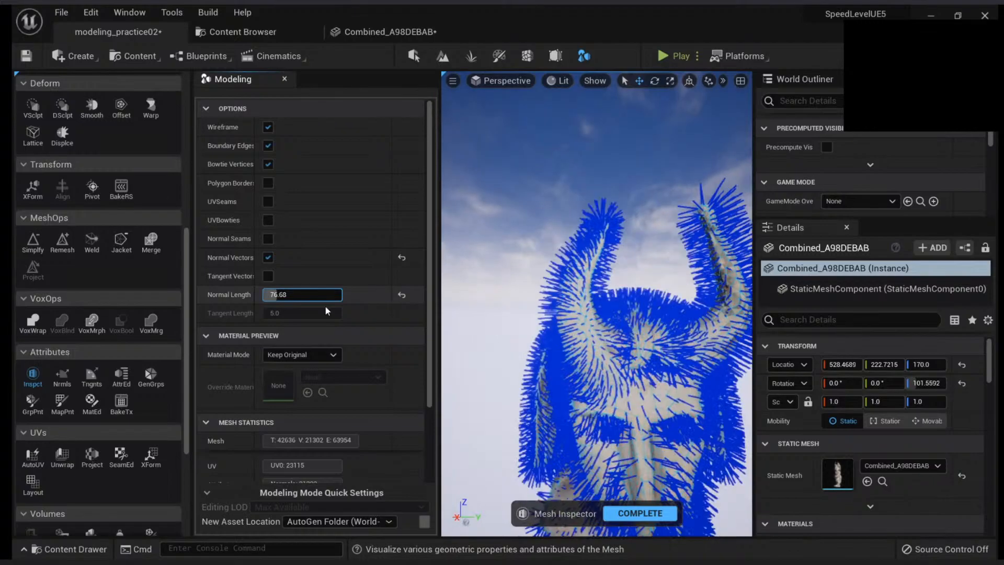
mouse_move(518, 309)
right_mouse_down()
mouse_move(565, 303)
mouse_move(544, 319)
mouse_move(517, 308)
right_mouse_up()
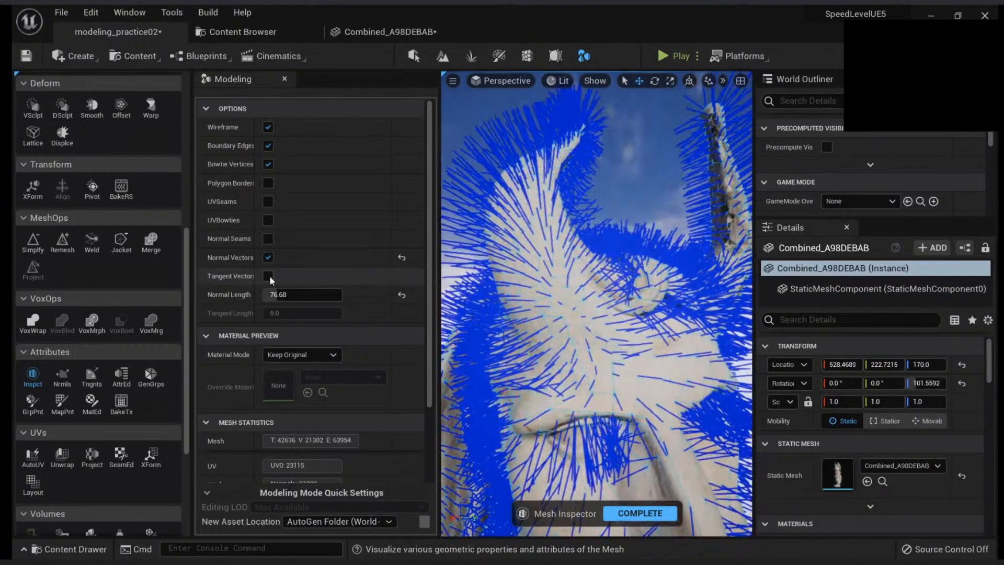
- Display the statue's tangent vectors at a length of about 35.72 and examine them around the head and horns
left_click(268, 276)
left_click(275, 312)
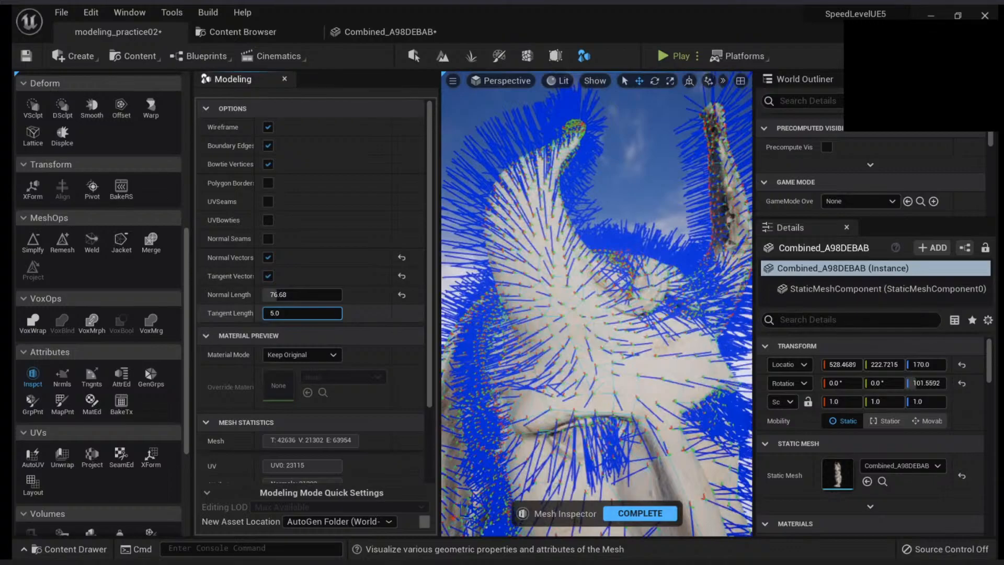
left_click_drag(275, 313, 302, 318)
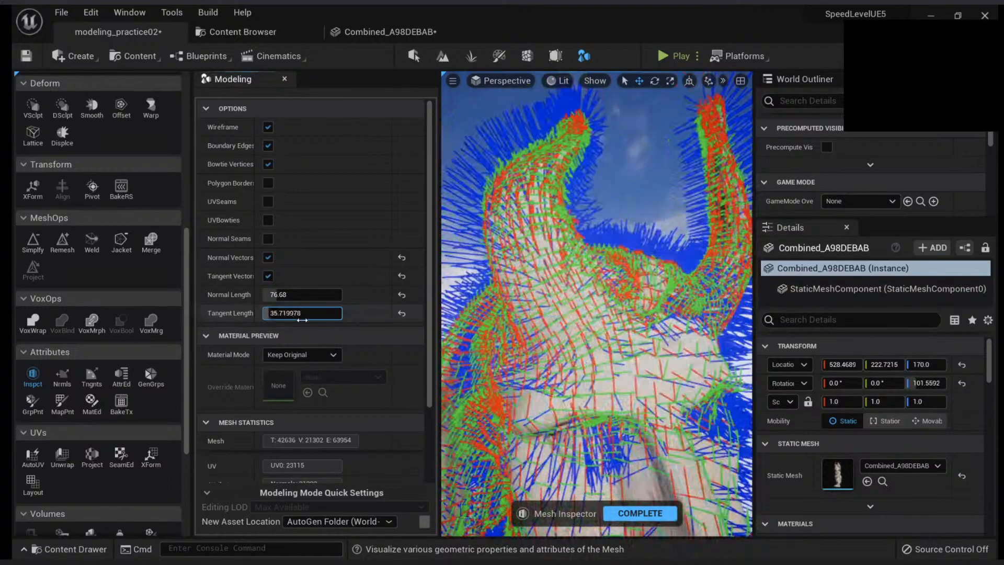
right_click_drag(596, 313, 570, 314)
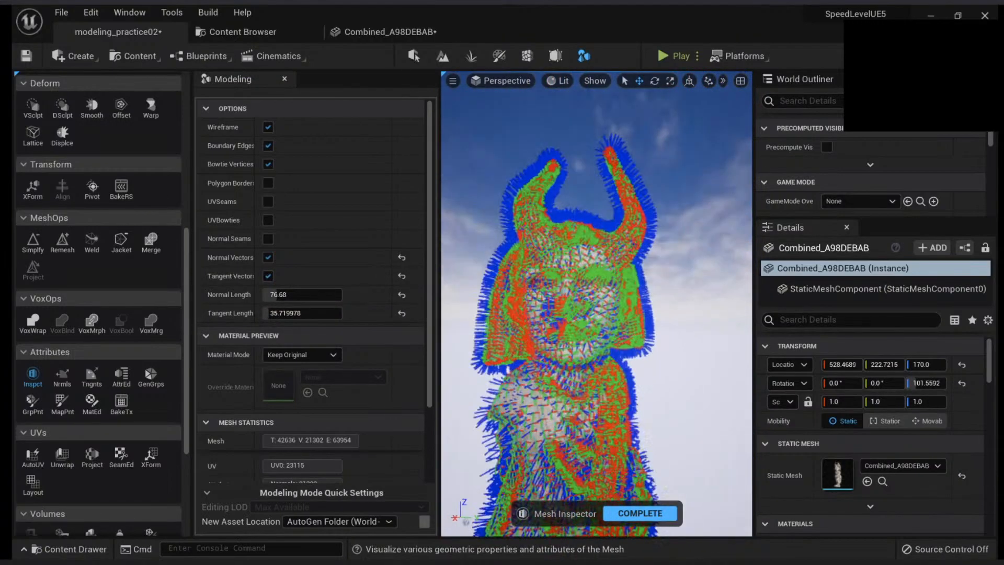
scroll(596, 304, "up", 5)
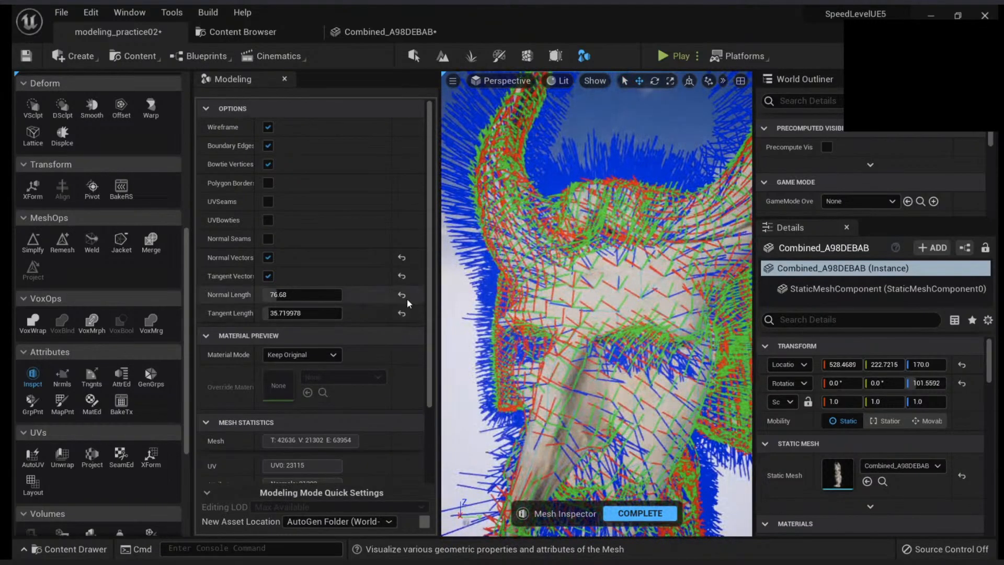
- Reset the tangent and normal vector lengths to 5.0, review the statue, and exit the mesh inspection
left_click(402, 313)
left_click(402, 295)
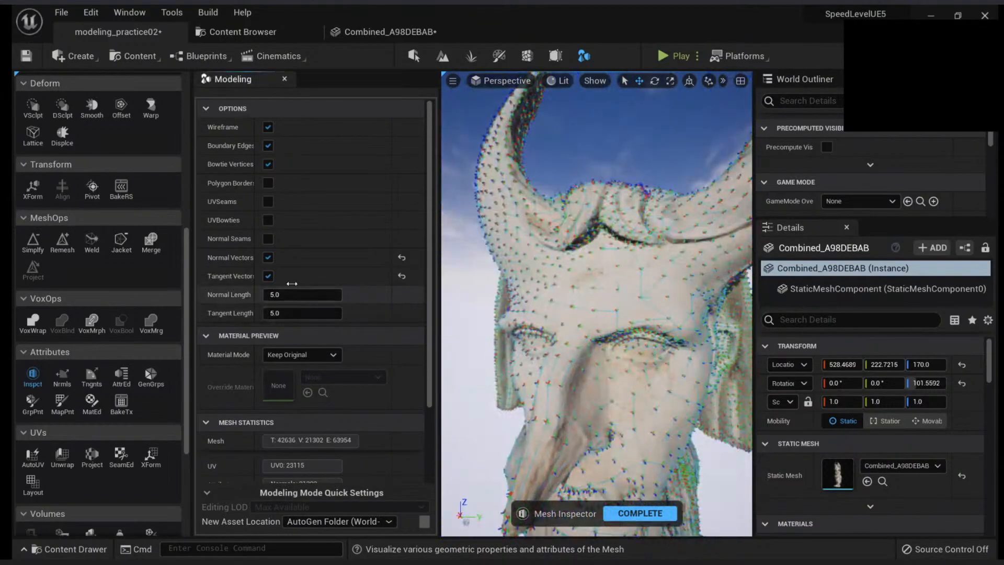
right_click_drag(597, 303, 664, 304)
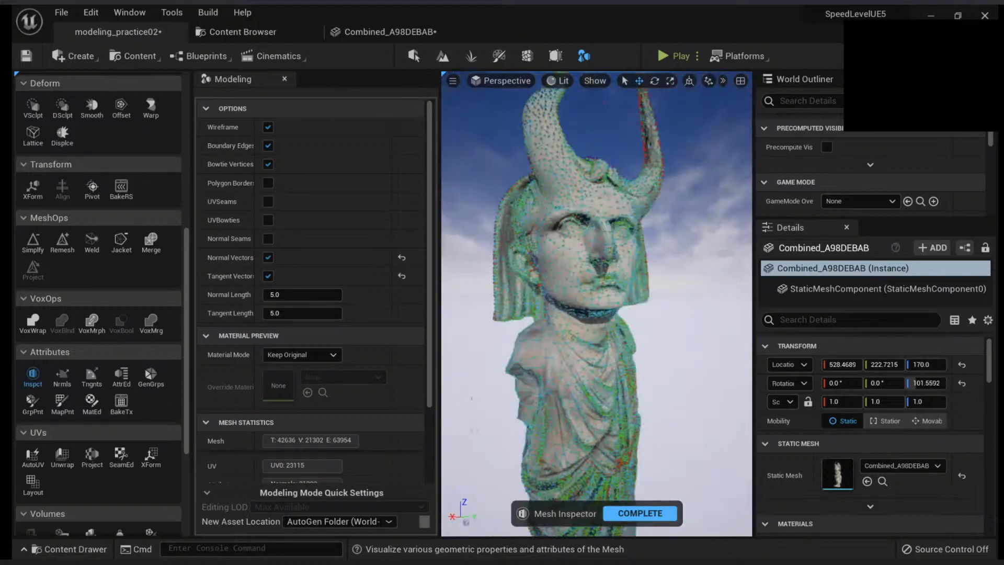
right_click_drag(562, 425, 562, 408)
key("Escape")
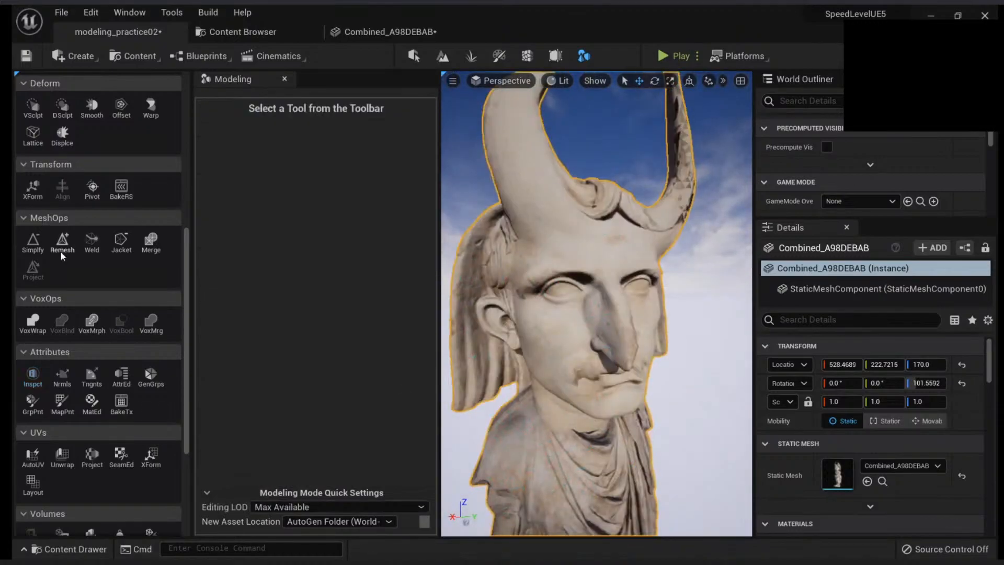
- Delete the arrow, disc, ring, cylinder, rectangle and rounded rectangle together from the level
scroll(64, 261, "up", 6)
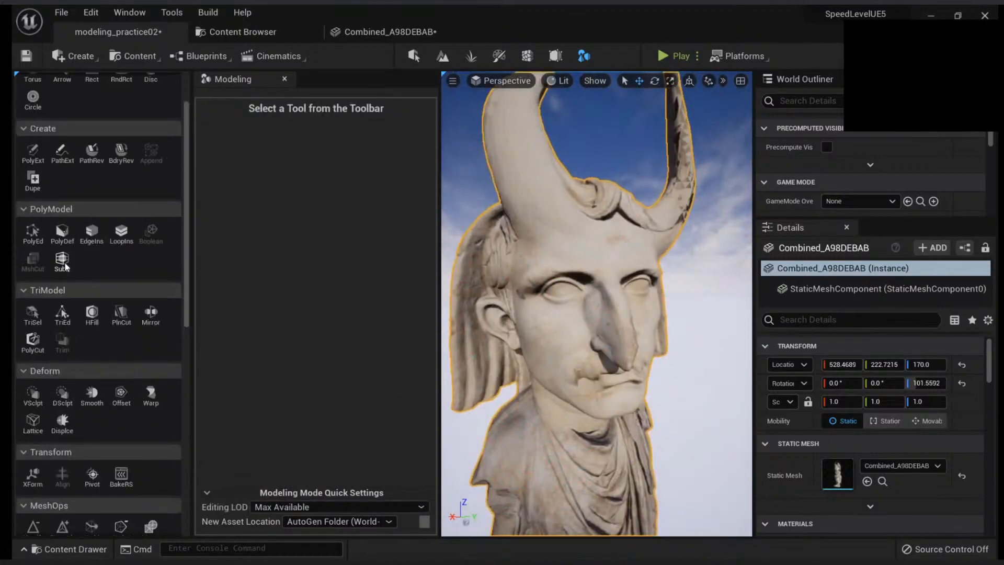
scroll(65, 267, "up", 2)
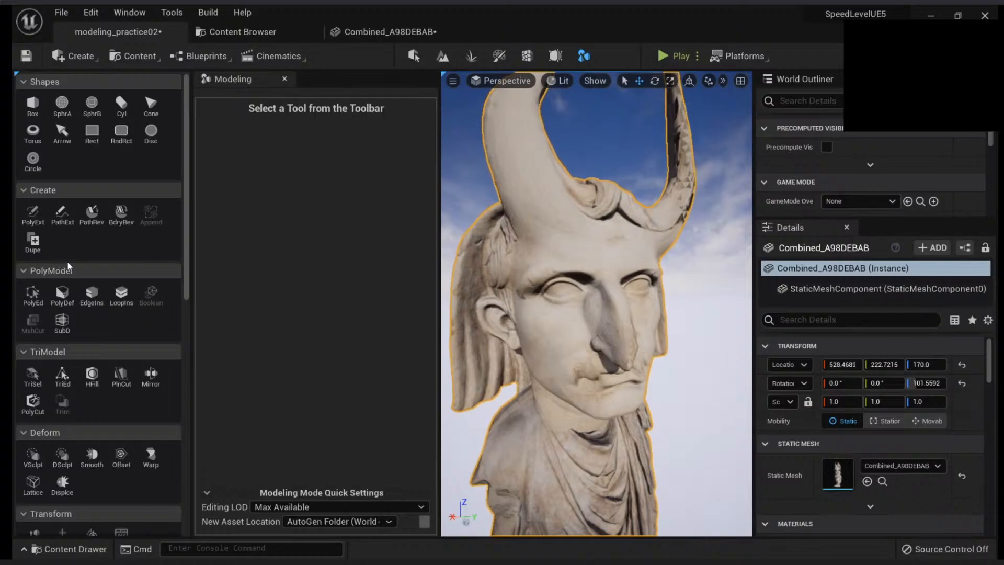
mouse_move(631, 346)
right_mouse_down()
mouse_move(644, 371)
mouse_move(586, 361)
mouse_move(589, 395)
mouse_move(591, 380)
mouse_move(630, 366)
right_mouse_up()
left_click(625, 389)
right_click_drag(534, 356, 569, 365)
left_click(545, 363)
left_click(616, 377, "ctrl")
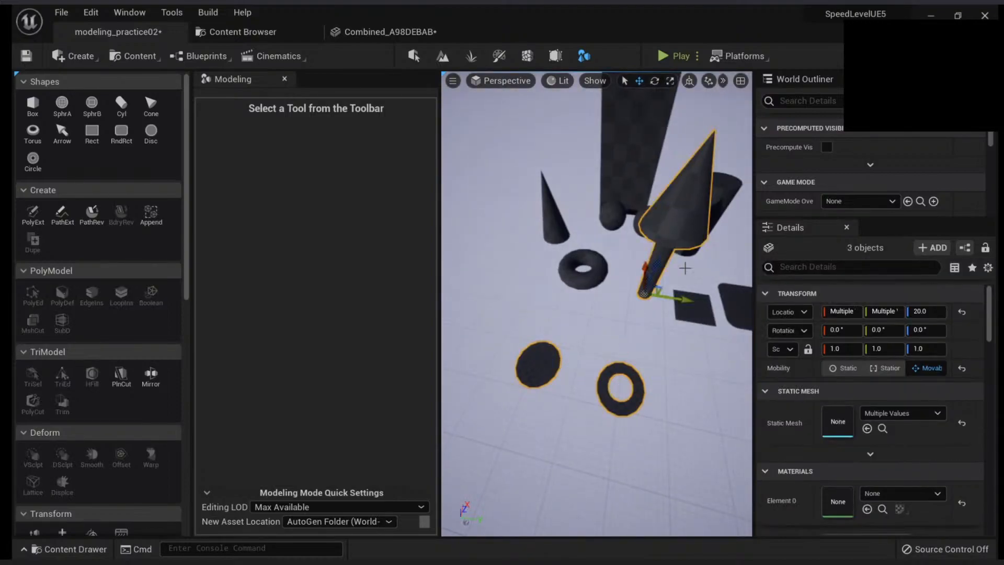
right_click_drag(685, 269, 706, 269)
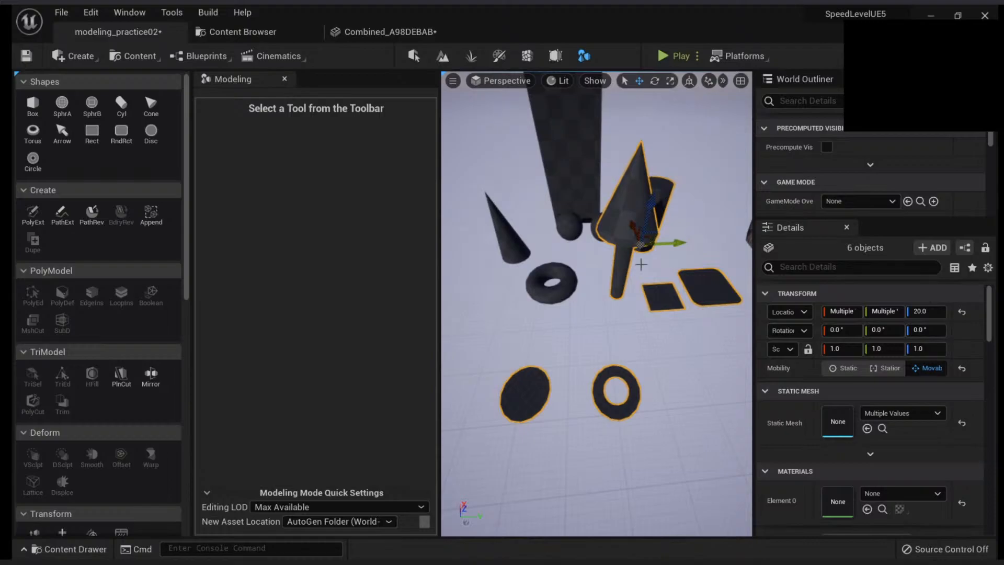
key("Delete")
- Delete the torus, spheres, tall box, cone and other leftover primitives from the level
left_click(567, 276)
key("Delete")
left_click(605, 233)
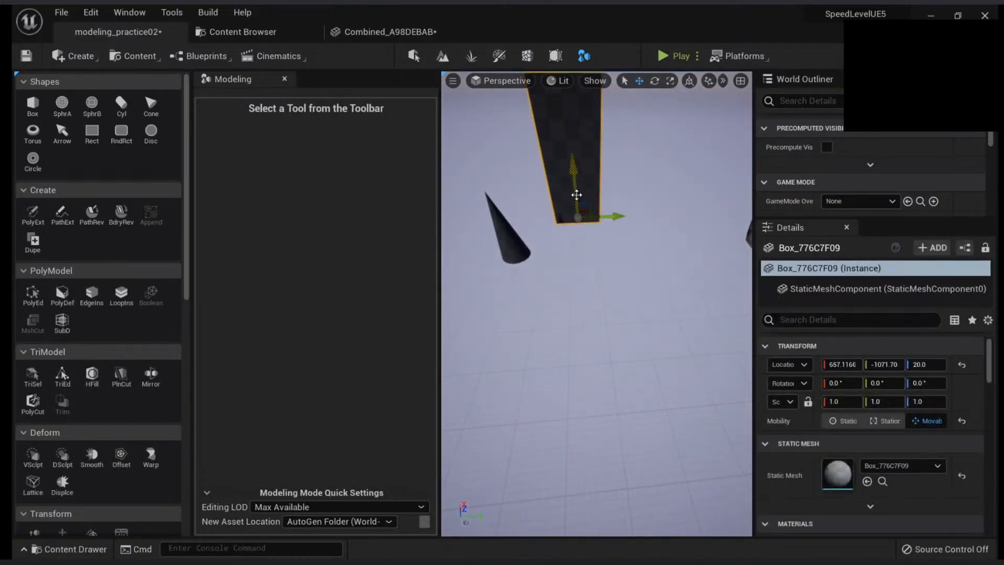
key("Delete")
left_click(510, 239)
key("Delete")
right_click_drag(557, 238, 562, 275)
left_click(562, 252)
key("Delete")
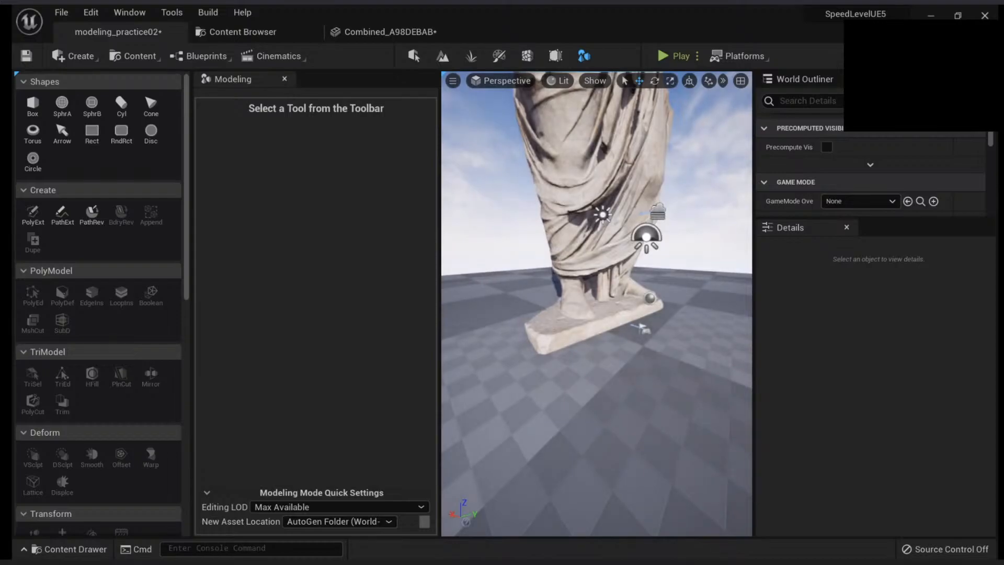
- Move the floor away from the statue along the Y axis to about 6430
right_click_drag(620, 326, 567, 376)
left_click(567, 377)
right_click_drag(619, 324, 633, 309)
left_click_drag(632, 309, 858, 305)
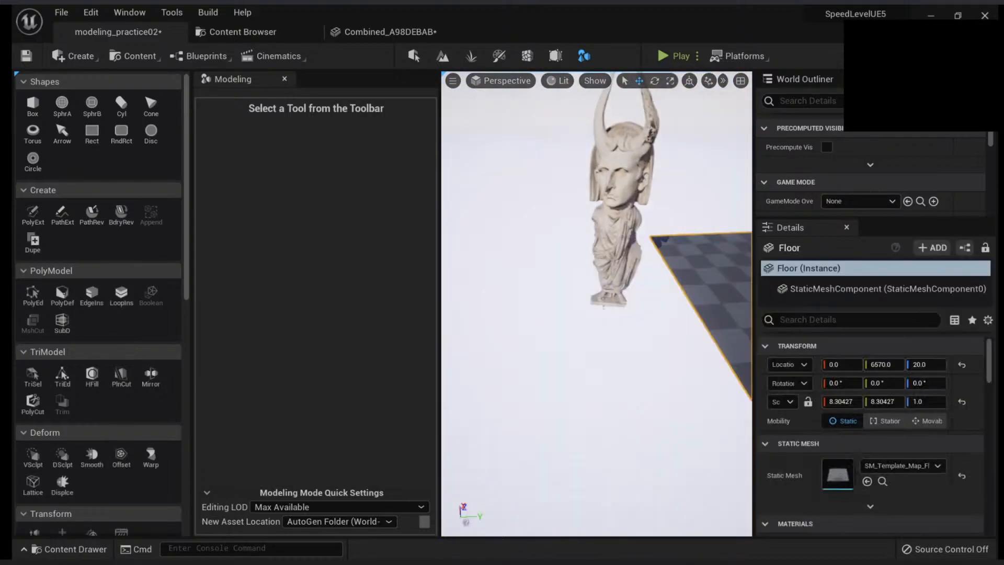
right_click_drag(628, 308, 607, 293)
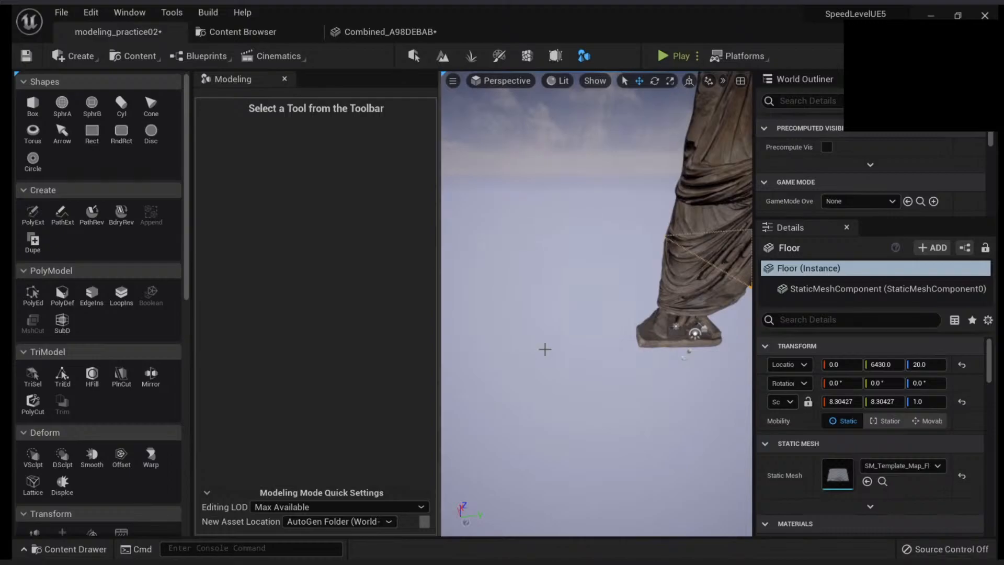
right_click_drag(545, 349, 604, 333)
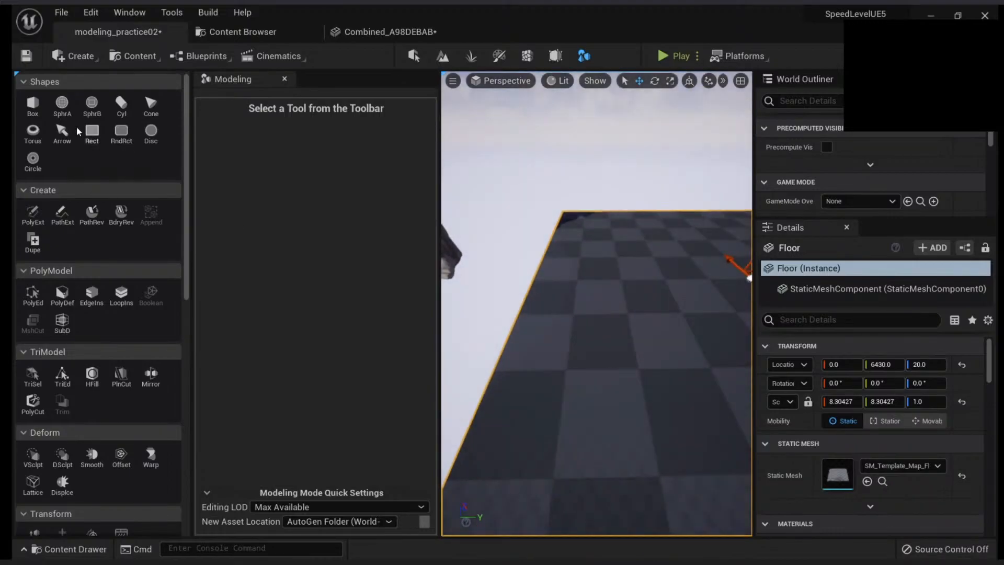
- Place box primitives on the checkered floor with the Box tool and complete the tool
left_click(33, 104)
left_click(631, 323)
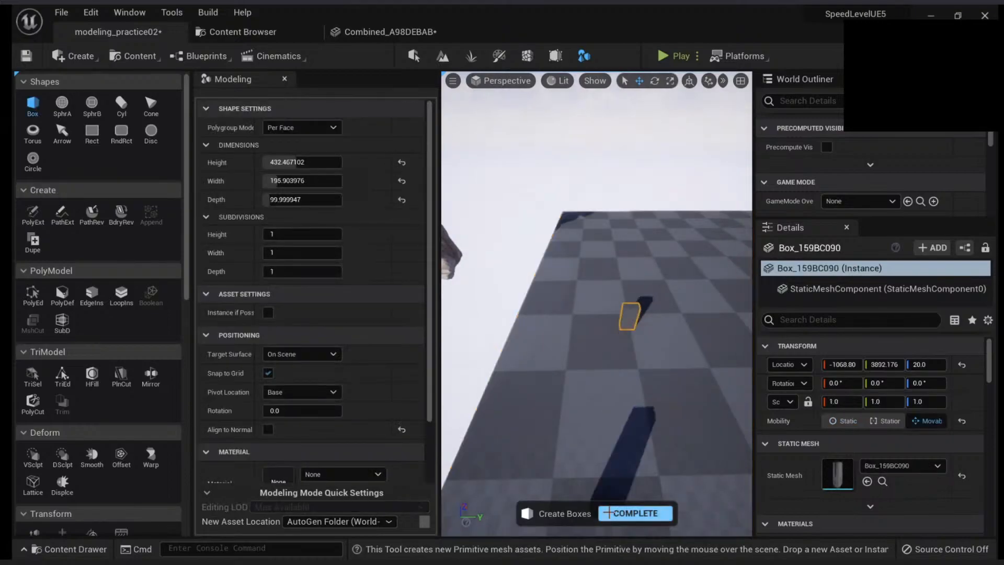
left_click(628, 527)
right_click_drag(634, 378, 623, 379)
left_click(556, 366)
left_click(634, 515)
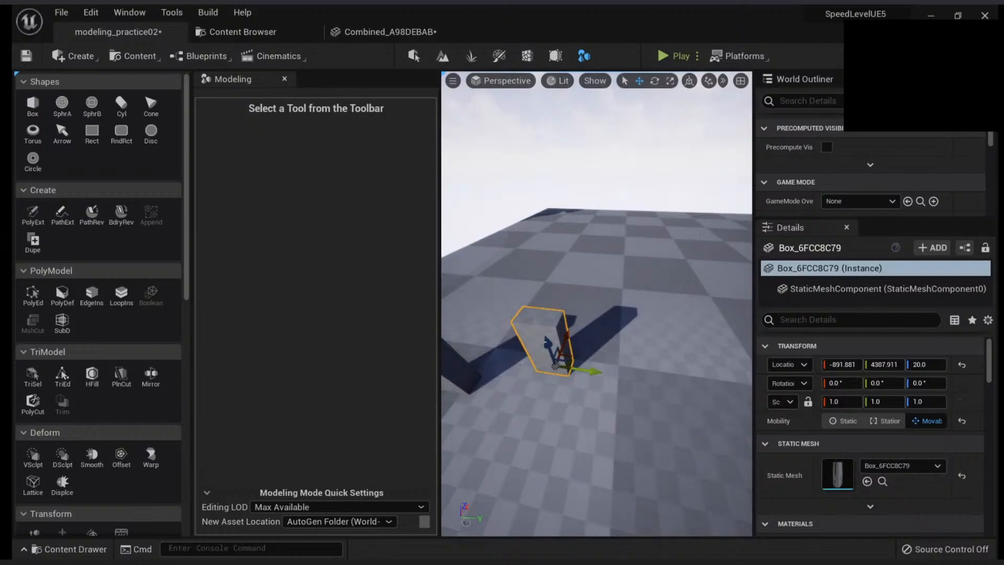
- Stretch the selected box into a long thin wall, scaling X to about 24.48 and Y to about 0.58
left_click_drag(561, 344, 558, 402)
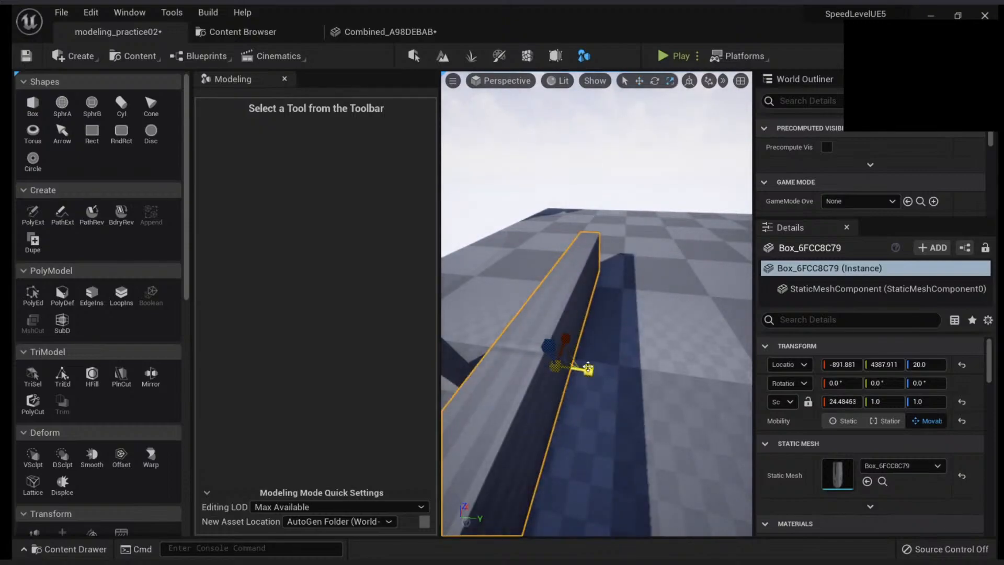
left_click_drag(588, 367, 575, 367)
right_click_drag(574, 367, 575, 367)
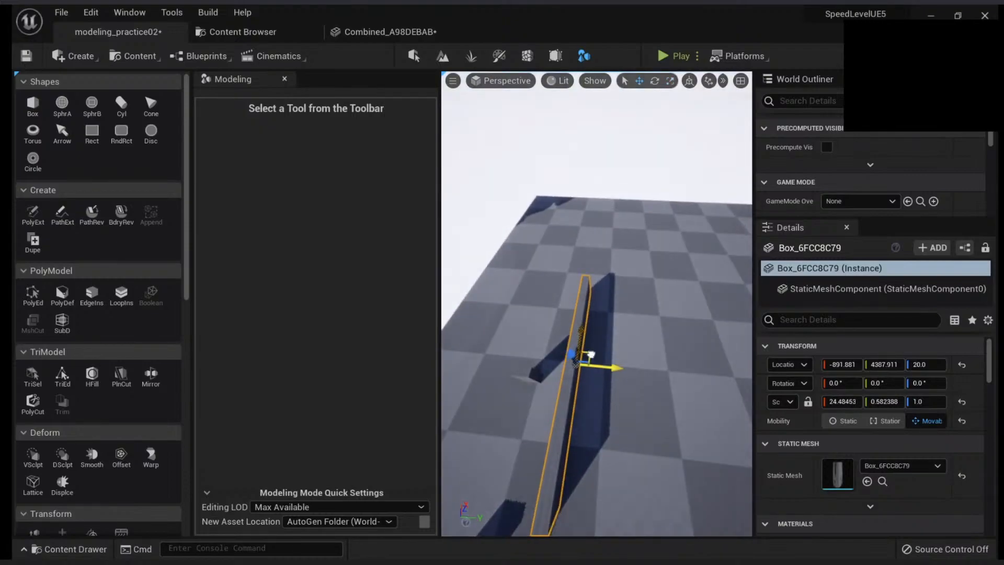
- Duplicate the wall at its far end, rotate the copy about 66.5° around Z, and lengthen its X scale to about 42.03
left_click_drag(591, 354, 621, 251, "alt")
key("e")
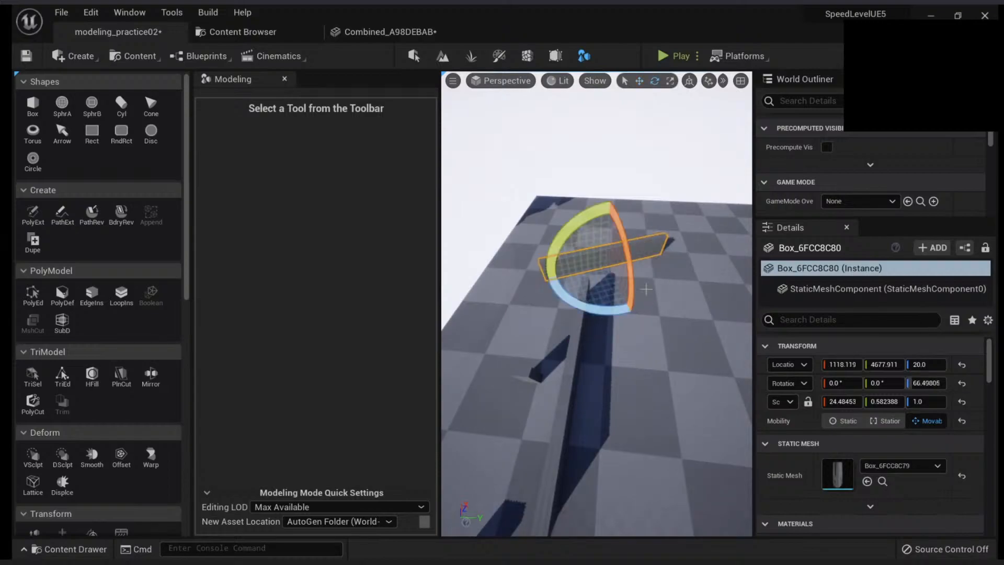
key("w")
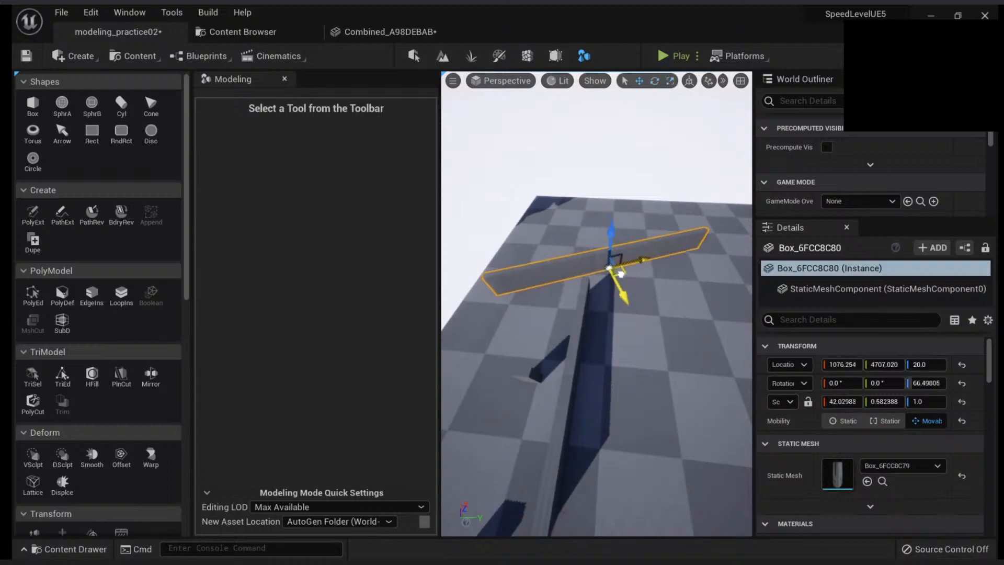